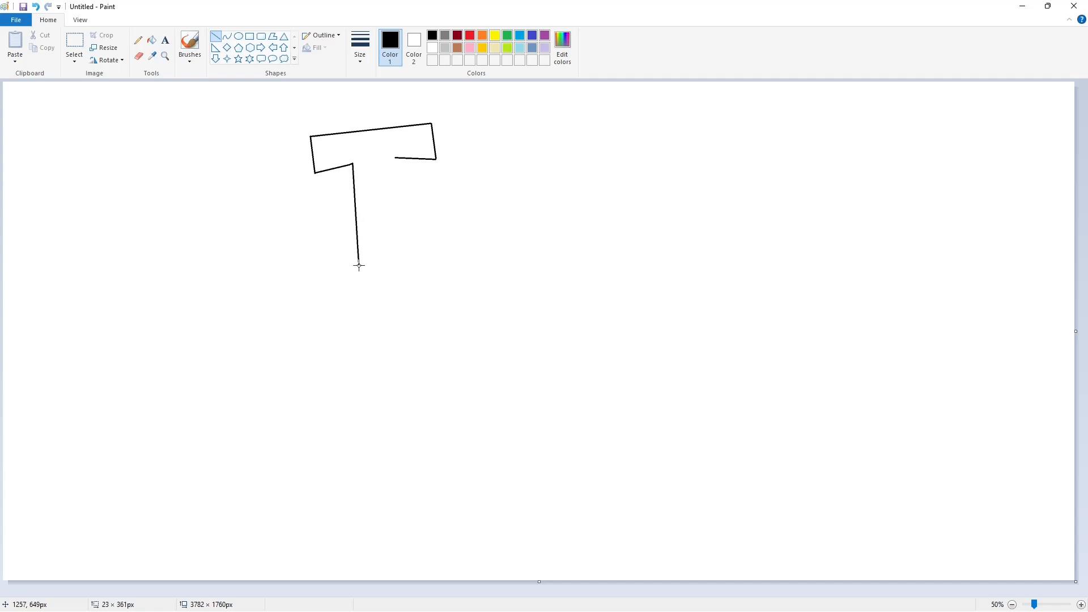
Draw the right and bottom edges of the T's stem and try to fill the letter black.
drag(394, 158, 408, 273)
click(152, 41)
click(371, 179)
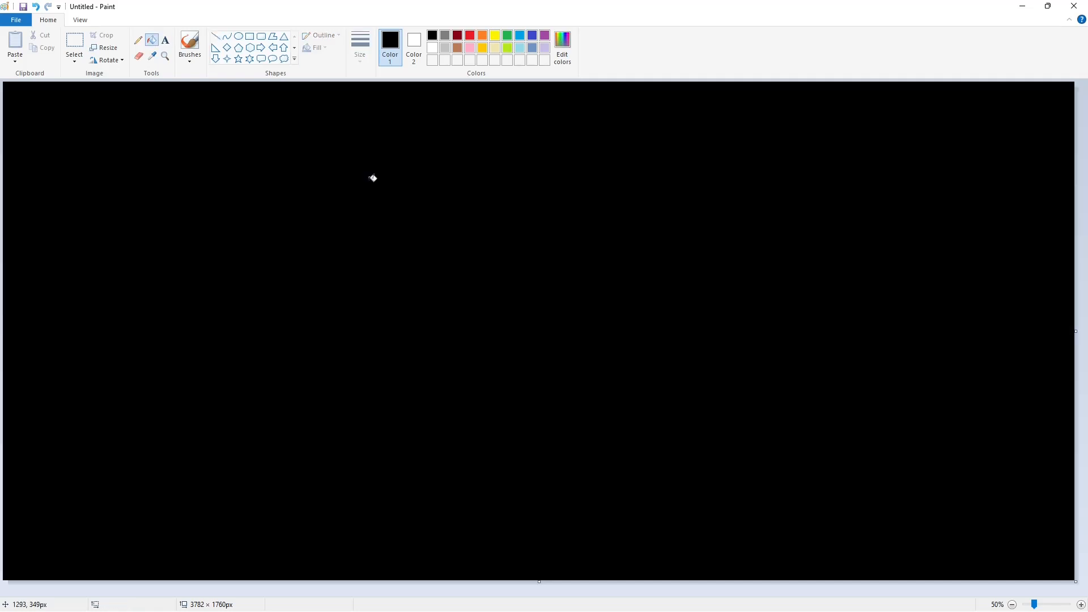
key(ctrl+z)
Close the gap at the lower corner of the T's outline and fill the letter black.
drag(1034, 604, 1046, 604)
scroll(394, 176, down, 3)
click(215, 36)
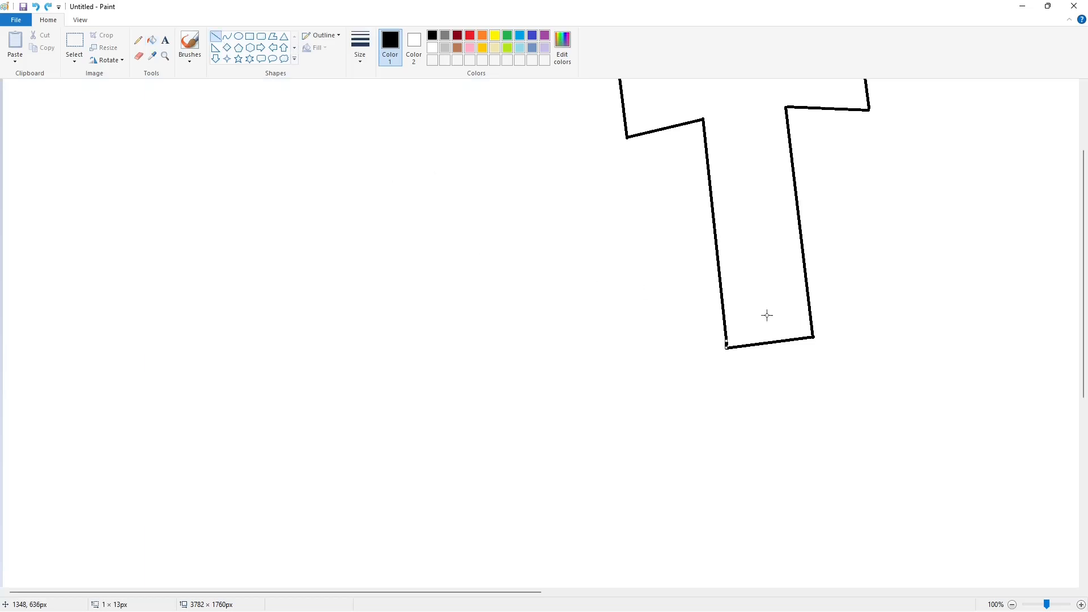
key(ctrl+Page_Down)
click(152, 40)
click(394, 169)
Draw a circle beside the T as the O and adjust its size and position.
click(239, 36)
drag(426, 173, 561, 300)
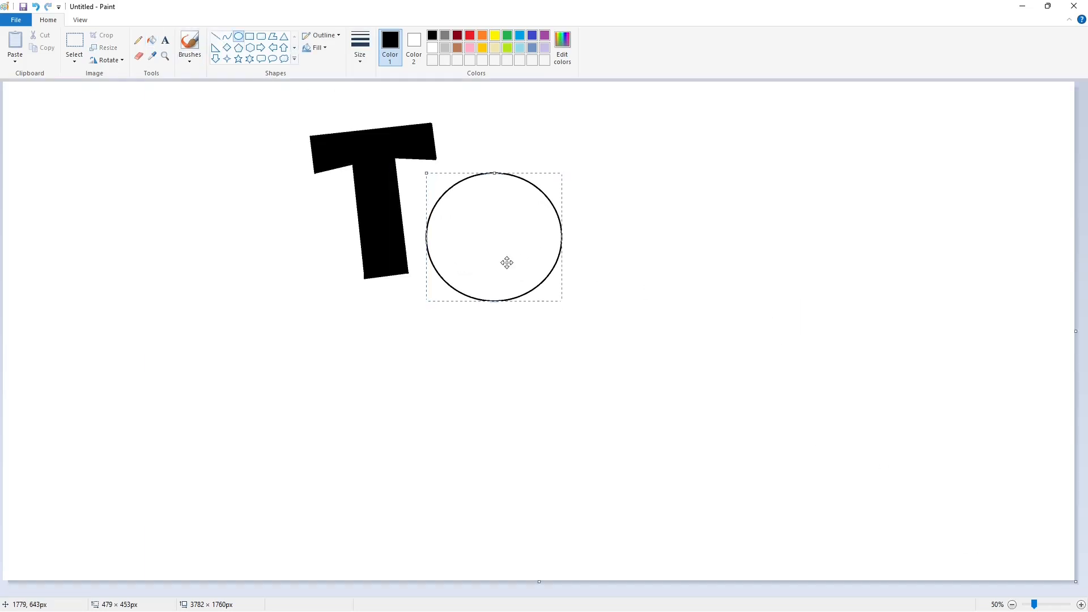
drag(506, 262, 496, 239)
drag(486, 278, 496, 280)
drag(417, 217, 420, 239)
drag(551, 216, 553, 226)
click(573, 227)
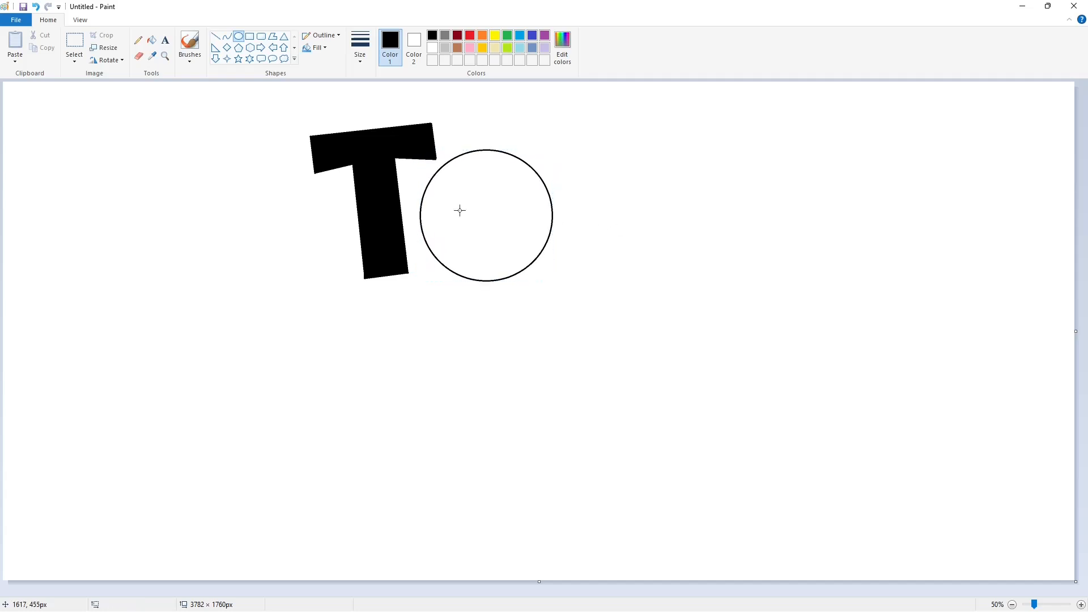
Draw a small circle with a greatly thickened black outline at the centre of the O.
mouse_move(471, 200)
mouse_down()
mouse_move(501, 228)
mouse_move(492, 230)
mouse_up()
key(ctrl+KP_Add)
key(ctrl+KP_Add)
key(ctrl+KP_Add)
key(ctrl+KP_Add)
key(ctrl+KP_Add)
key(ctrl+KP_Add)
key(ctrl+KP_Add)
key(ctrl+KP_Add)
key(ctrl+KP_Add)
key(ctrl+KP_Add)
key(ctrl+KP_Add)
key(ctrl+KP_Add)
key(ctrl+KP_Add)
key(ctrl+KP_Add)
key(ctrl+KP_Add)
key(ctrl+KP_Add)
key(ctrl+KP_Add)
key(ctrl+KP_Add)
key(ctrl+KP_Add)
key(ctrl+KP_Add)
key(Left)
key(Left)
key(Left)
key(Right)
click(543, 232)
Draw the outer outline of a Y with straight lines beside the O.
click(215, 36)
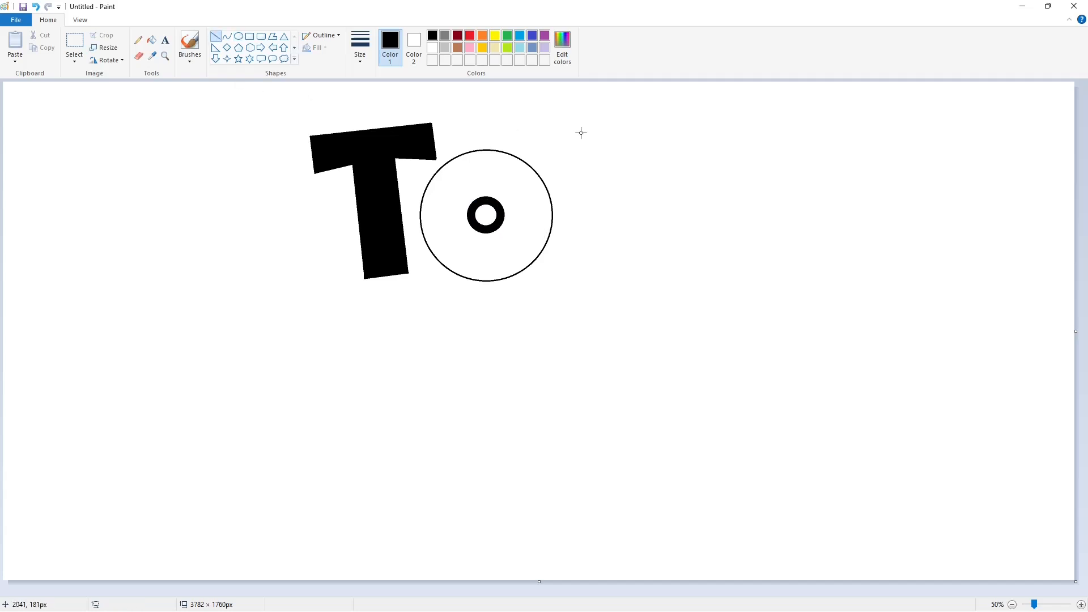
mouse_move(523, 119)
mouse_down()
mouse_move(553, 204)
mouse_move(570, 207)
mouse_move(560, 267)
mouse_up()
click(532, 122)
drag(524, 119, 609, 222)
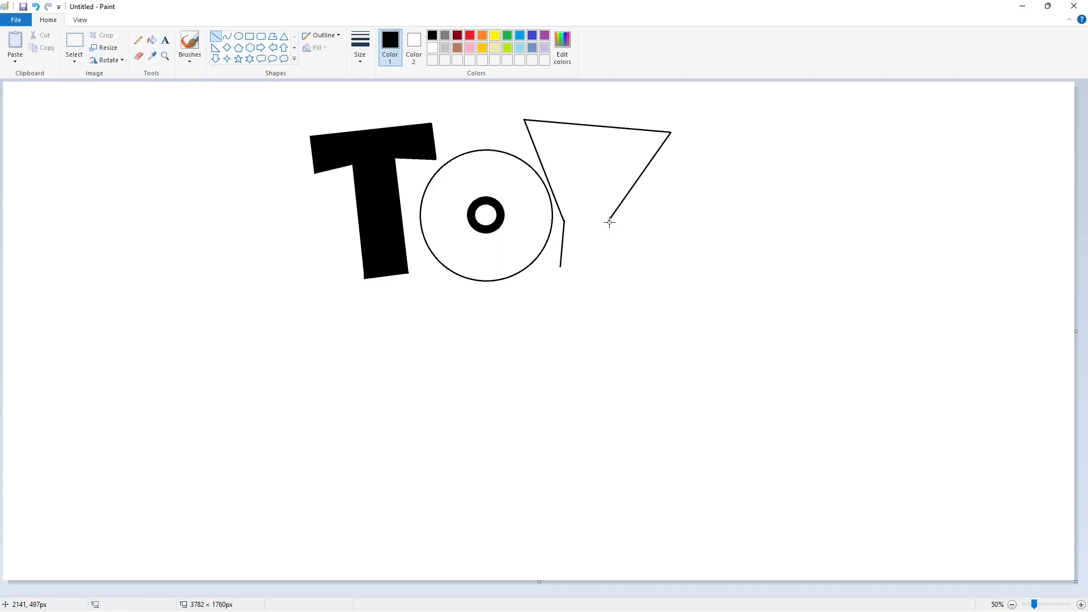
click(638, 246)
drag(604, 272, 605, 272)
click(692, 217)
Draw the V-shaped notch at the top of the Y and fill the letter black.
drag(591, 189, 573, 123)
click(612, 160)
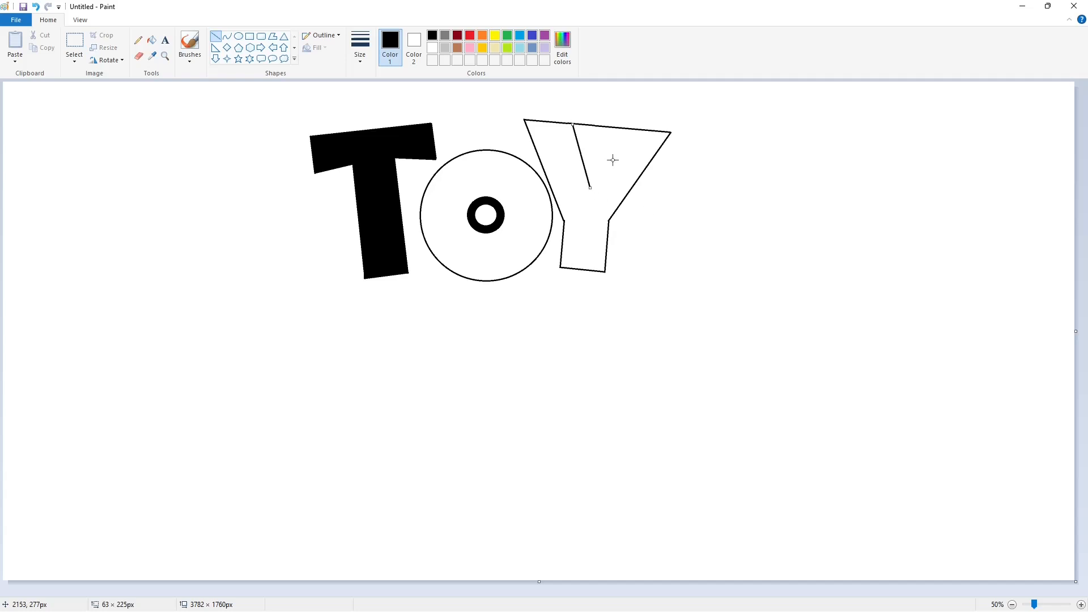
drag(590, 186, 622, 127)
click(151, 40)
click(586, 238)
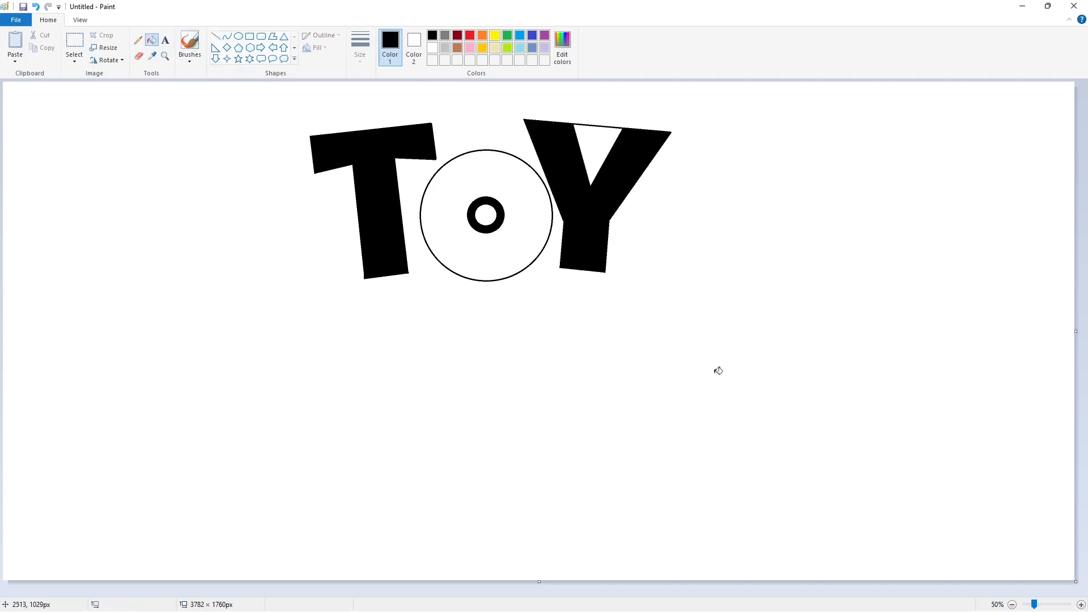
Remove the thin black line across the top of the Y's notch using white.
click(1080, 604)
click(432, 48)
click(215, 37)
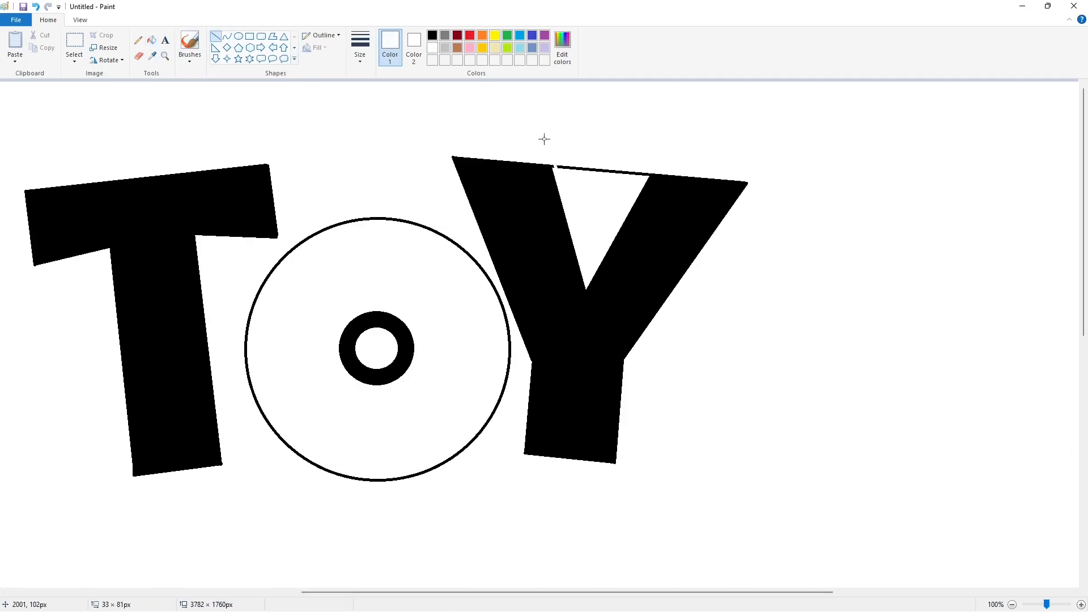
click(152, 40)
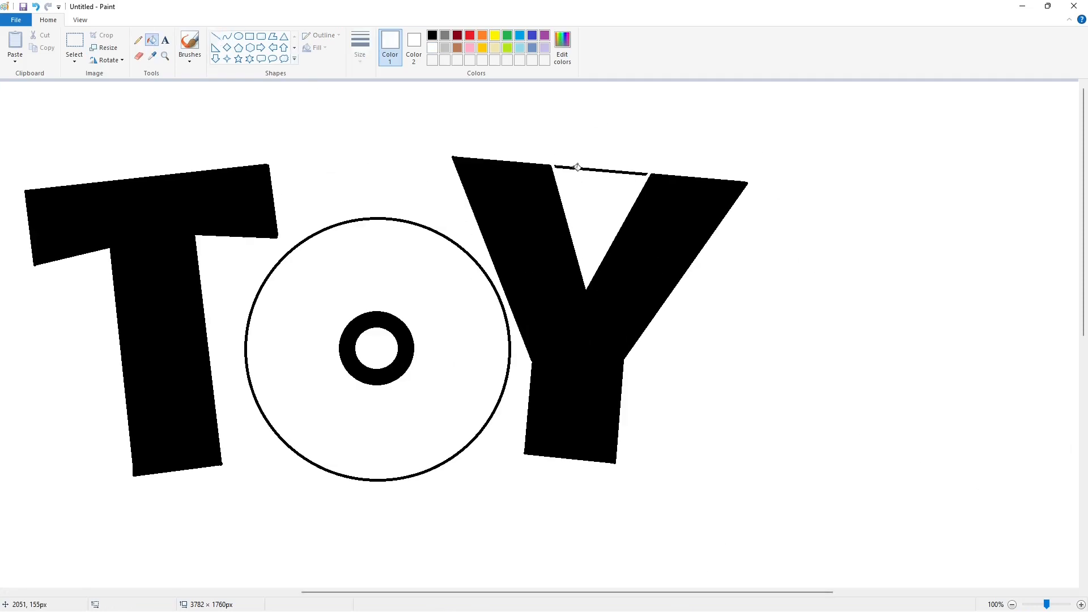
click(575, 168)
scroll(809, 431, down, 1)
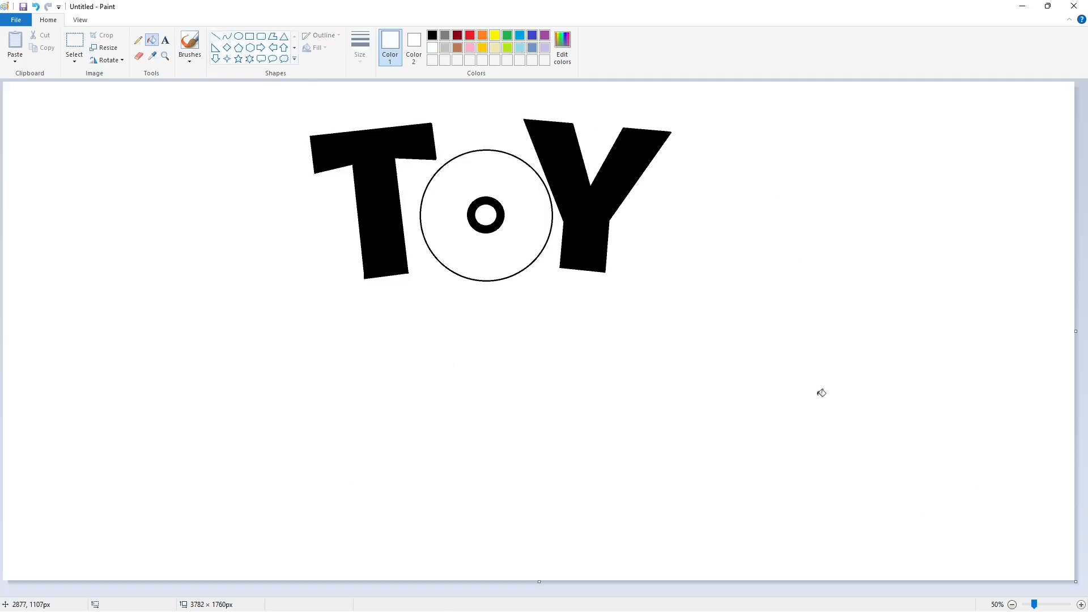
Fill the T, O and Y purple and the ring at the O's centre indigo.
click(545, 35)
click(380, 199)
click(566, 172)
click(515, 189)
click(547, 183)
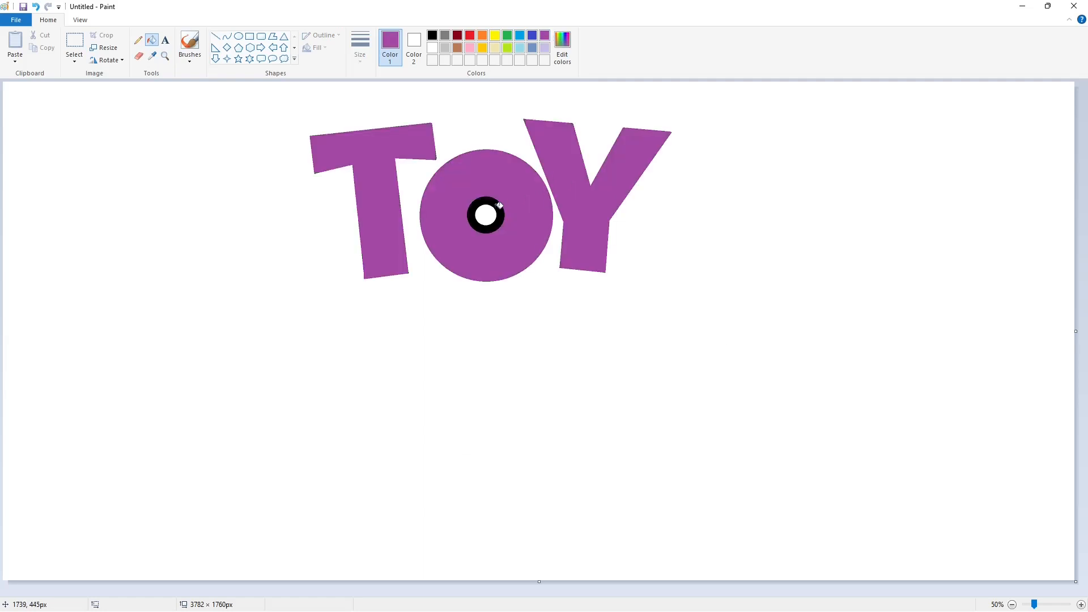
click(501, 201)
Draw a larger black outline around the T and fill the border between it and the letter black.
click(215, 35)
click(432, 35)
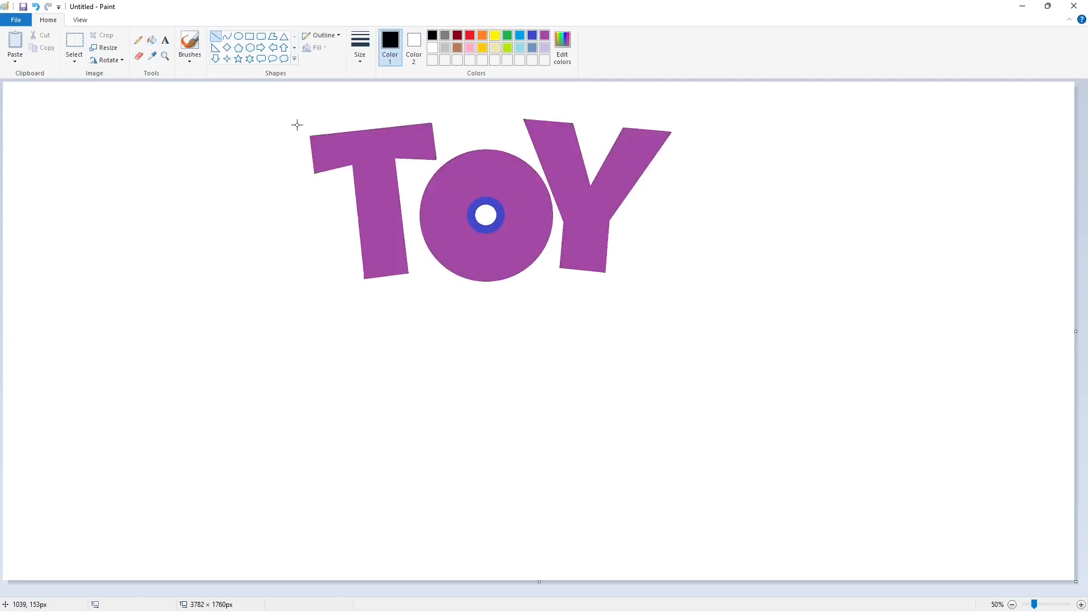
drag(297, 127, 441, 110)
mouse_move(297, 127)
mouse_down()
mouse_move(304, 188)
mouse_move(340, 179)
mouse_move(350, 291)
mouse_move(422, 283)
mouse_move(410, 168)
mouse_up()
click(426, 255)
click(417, 170)
mouse_move(442, 111)
mouse_down()
mouse_move(449, 168)
mouse_move(401, 168)
mouse_move(549, 292)
mouse_up()
click(497, 177)
click(487, 164)
click(152, 40)
click(435, 163)
Draw a circle about 549 × 549 px fitted around the O and move it to the blank area right of the letters.
click(238, 37)
drag(494, 238, 496, 205)
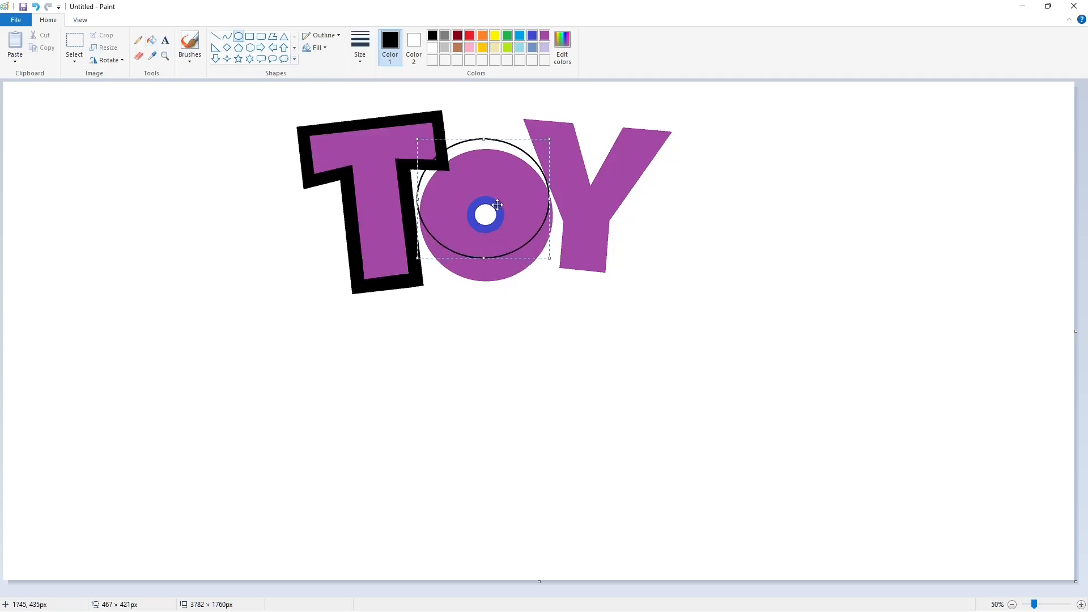
drag(483, 257, 505, 293)
drag(549, 215, 565, 223)
drag(416, 219, 408, 221)
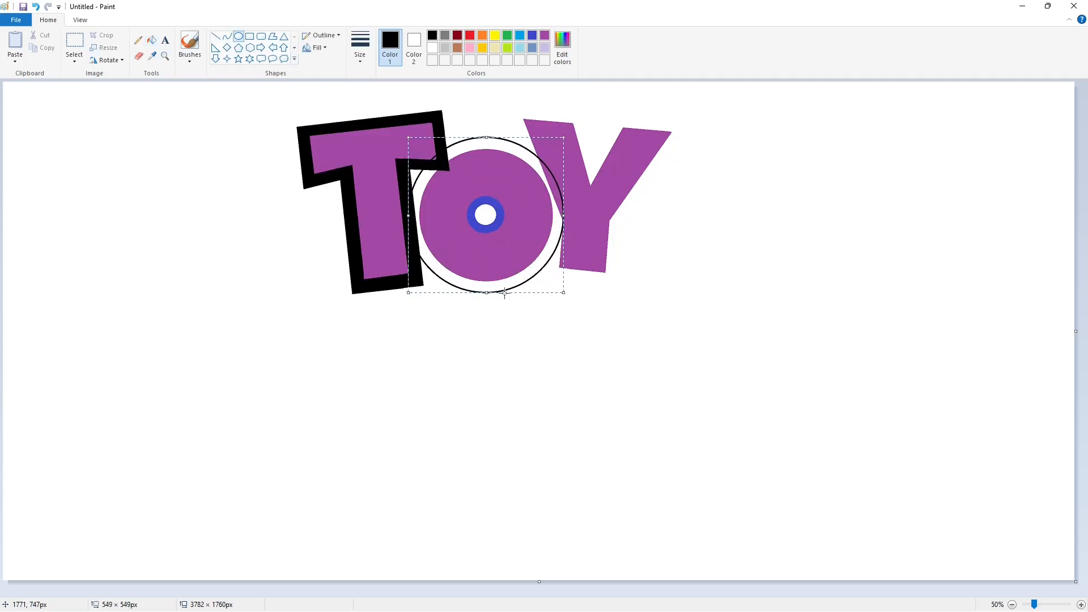
drag(503, 293, 504, 295)
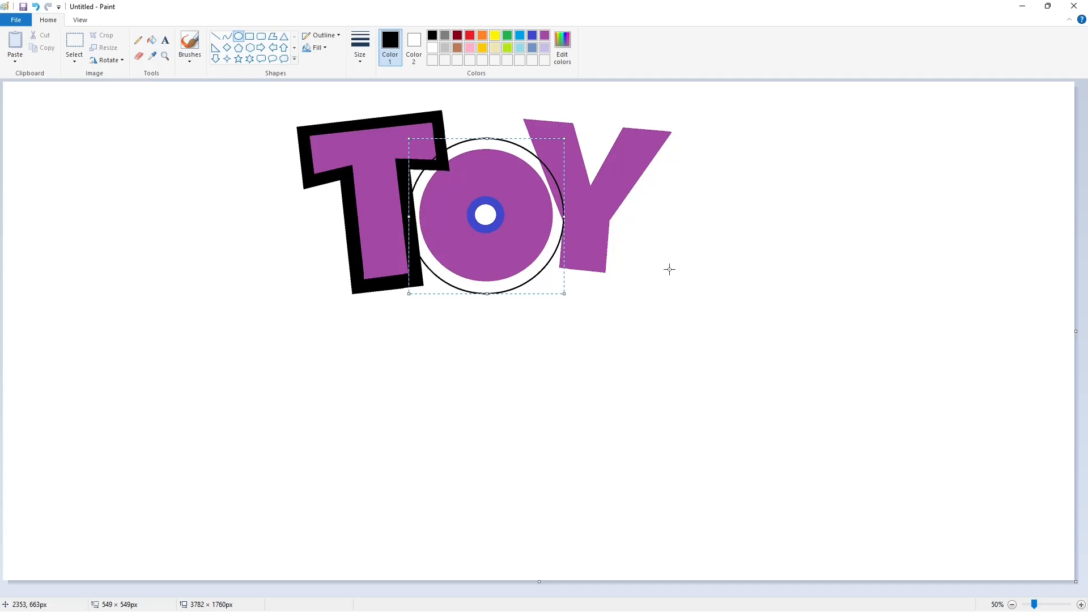
drag(474, 224, 865, 345)
Erase a gap in the upper-left edge of the spare circle.
click(139, 56)
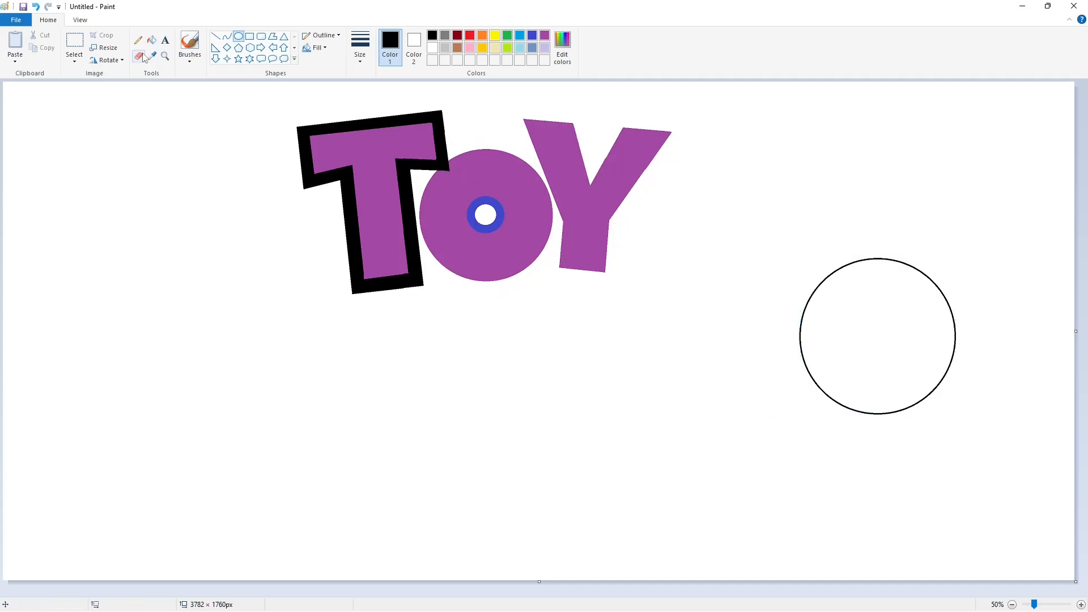
drag(828, 276, 856, 262)
click(152, 40)
click(432, 48)
click(835, 272)
Turn on transparent selection and try to place a copy of the spare circle around the O.
click(74, 40)
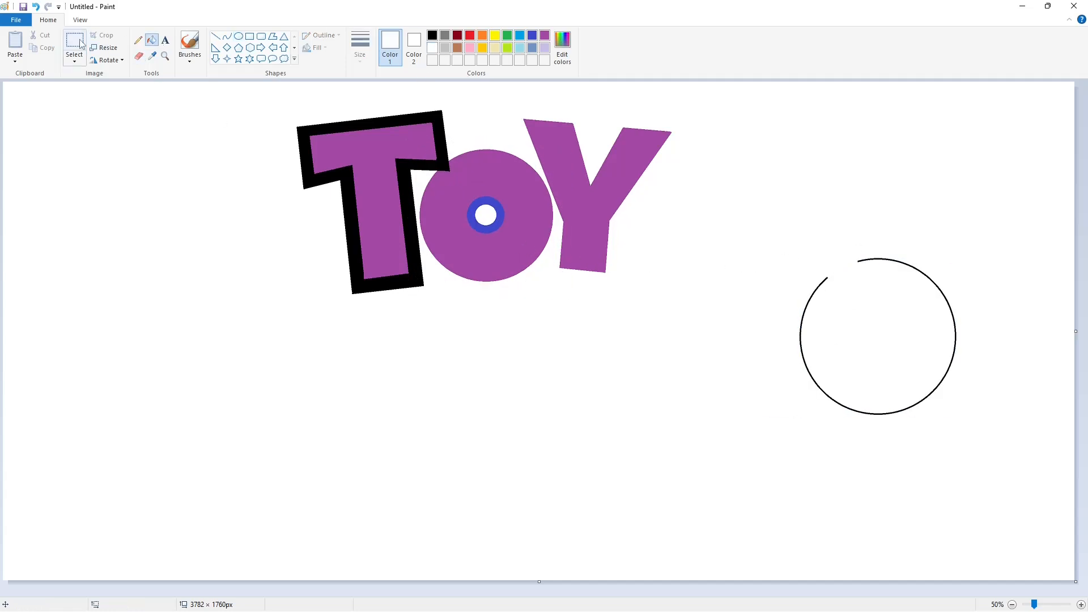
drag(750, 186, 1007, 451)
key(ctrl+c)
key(ctrl+v)
click(74, 58)
click(111, 163)
drag(120, 241, 473, 224)
key(ctrl+z)
key(ctrl+z)
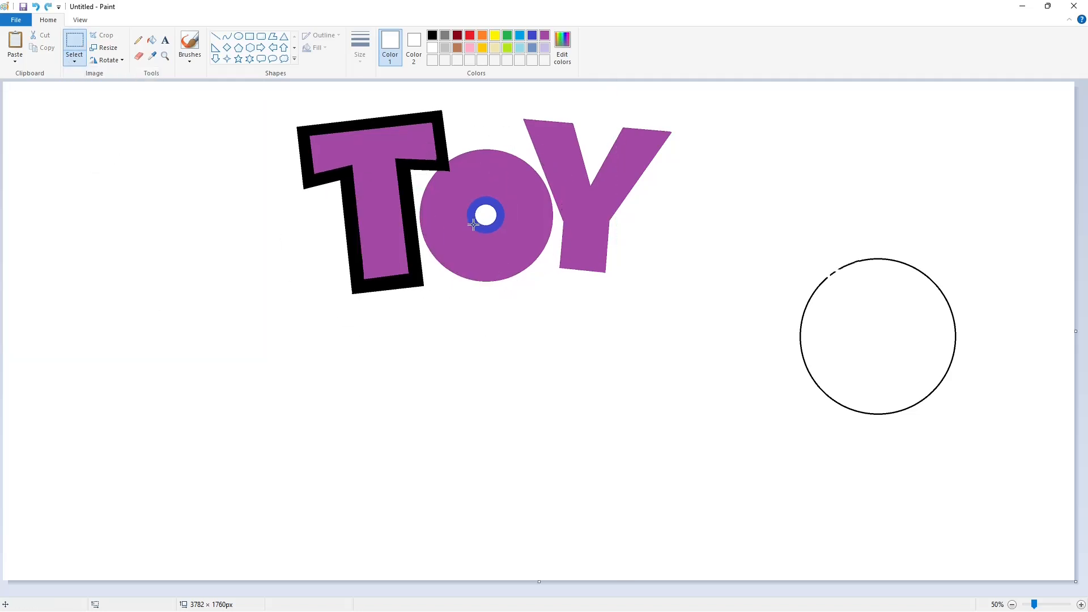
Widen the gap in the spare circle's upper-left edge.
click(139, 56)
click(151, 40)
key(ctrl+y)
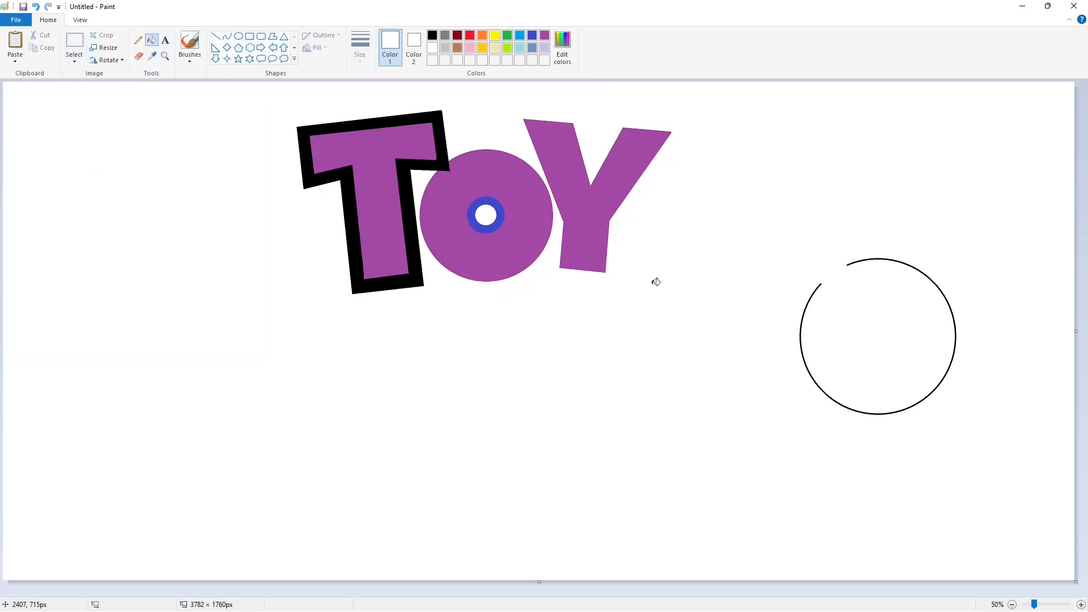
Paste a copy of the gapped circle and centre it around the O.
key(ctrl+v)
drag(116, 260, 462, 226)
key(Right)
key(Up)
key(Up)
key(Up)
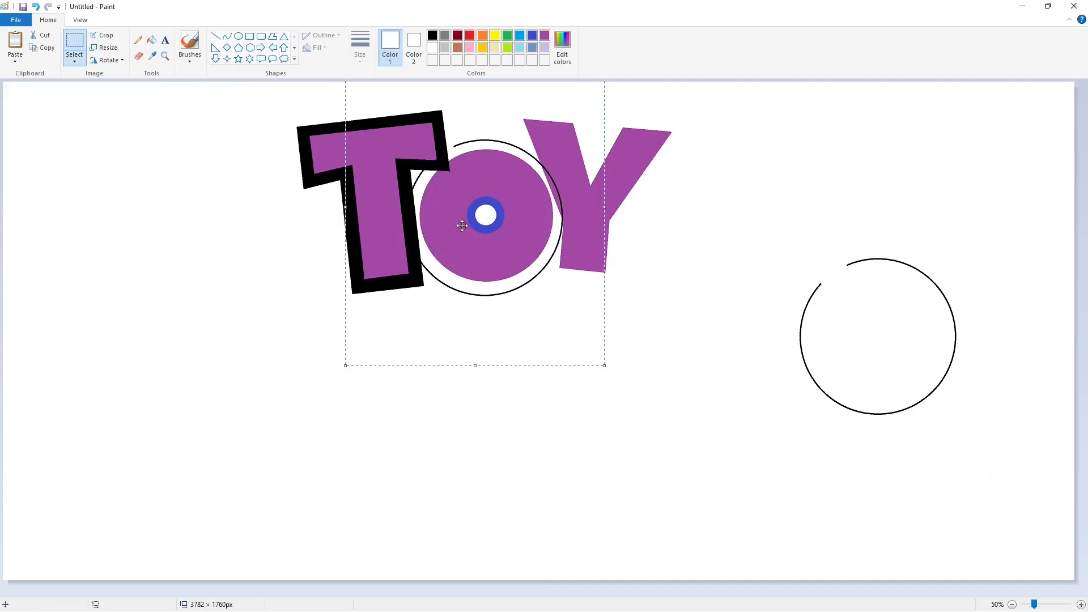
key(Right)
key(Right)
click(852, 358)
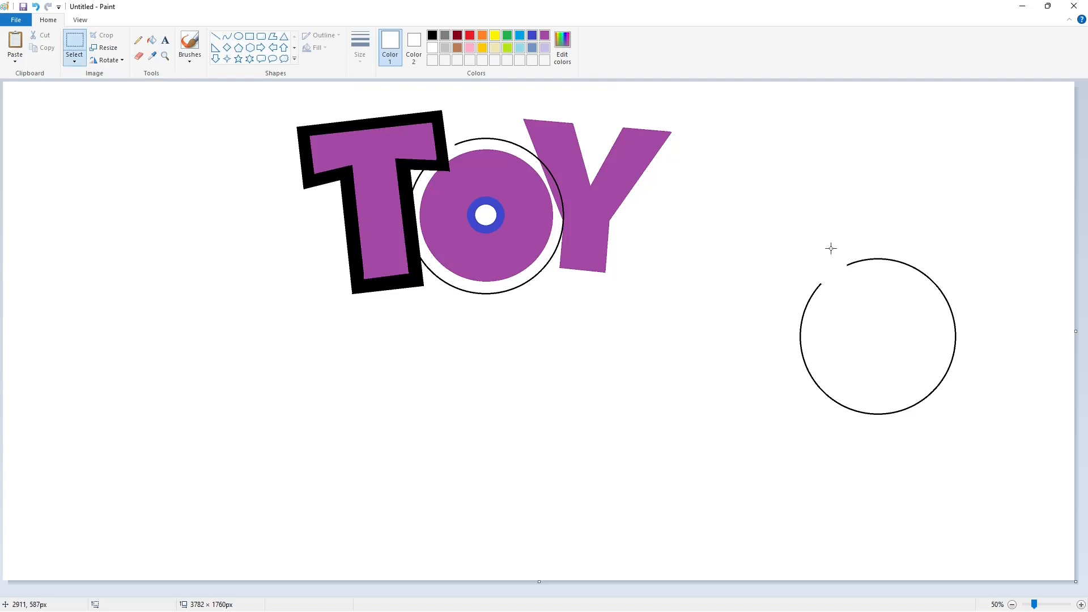
Copy an arc from the spare circle's upper-right edge, flip it horizontally and fit it into the gap beside the T.
drag(931, 272, 923, 269)
key(ctrl+c)
click(999, 437)
click(1081, 604)
drag(485, 592, 665, 592)
key(ctrl+v)
click(108, 60)
click(113, 124)
drag(57, 109, 571, 189)
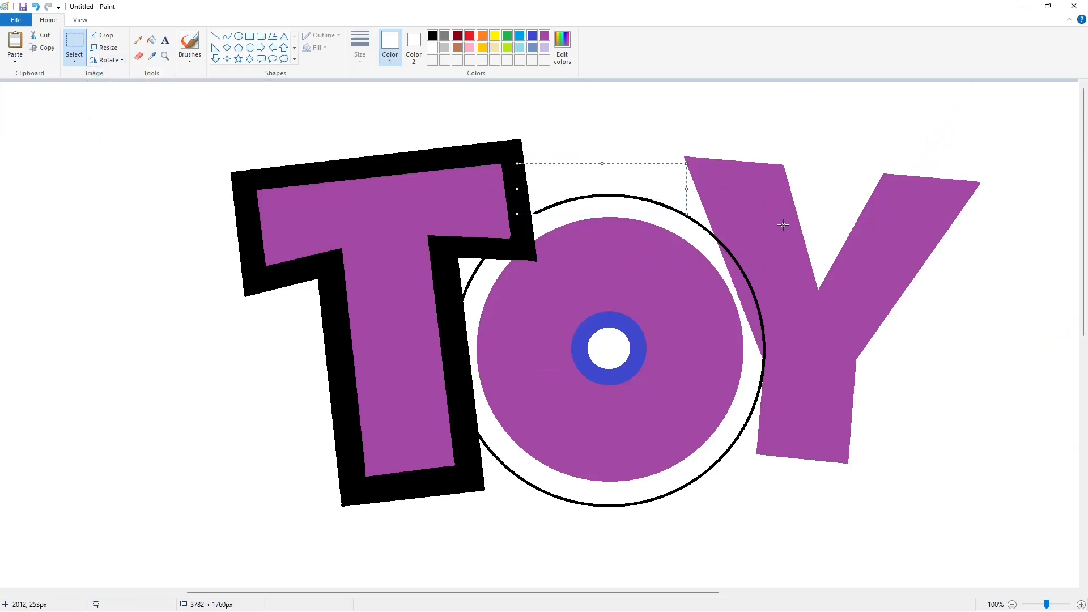
Fill the band between the O and its surrounding circle black.
click(216, 36)
click(432, 35)
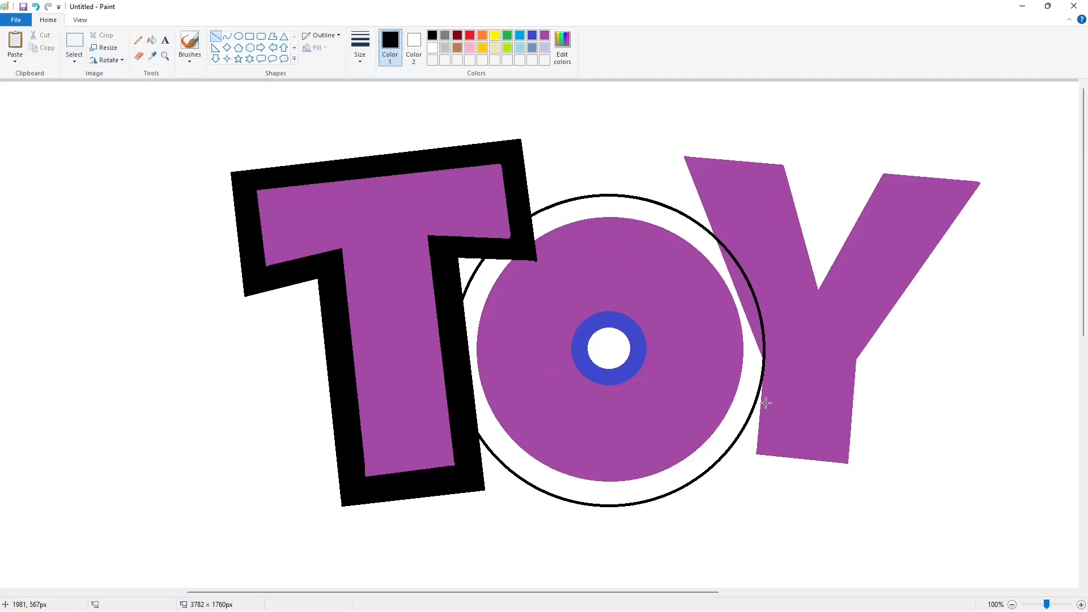
click(1011, 604)
click(151, 40)
click(554, 178)
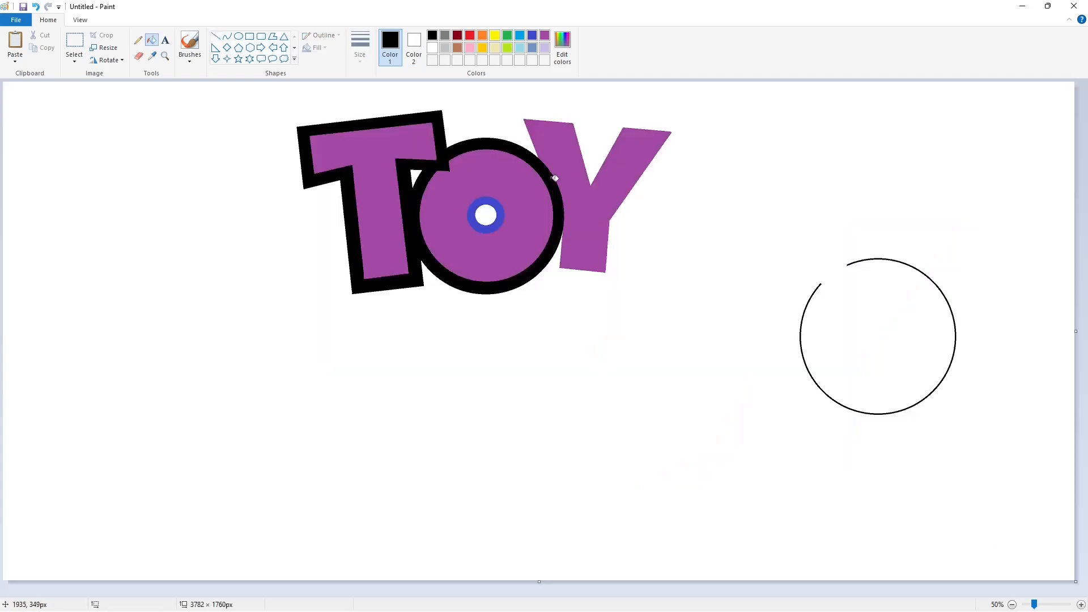
Draw a larger outline with a notch around the Y and fill the border black.
click(212, 38)
mouse_move(504, 104)
mouse_down()
mouse_move(526, 155)
mouse_move(685, 121)
mouse_move(621, 226)
mouse_move(614, 284)
mouse_move(546, 280)
mouse_move(546, 264)
mouse_up()
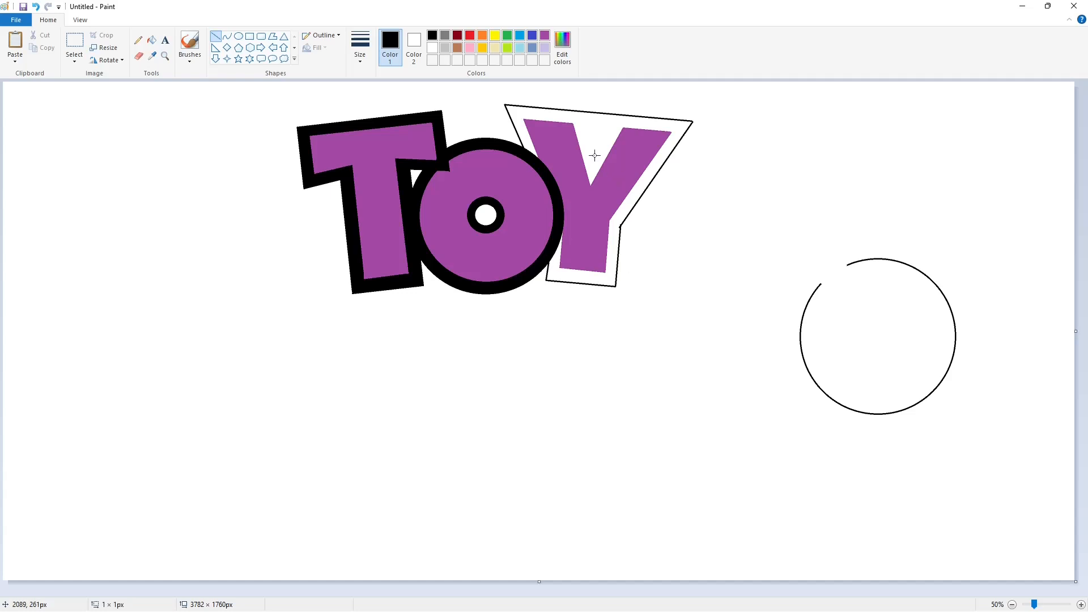
mouse_move(594, 155)
mouse_down()
mouse_move(583, 110)
mouse_move(616, 115)
mouse_up()
click(155, 44)
click(612, 278)
Remove the thin black line across the notch of the Y's border using white.
click(1081, 604)
drag(498, 592, 759, 592)
click(215, 36)
click(433, 47)
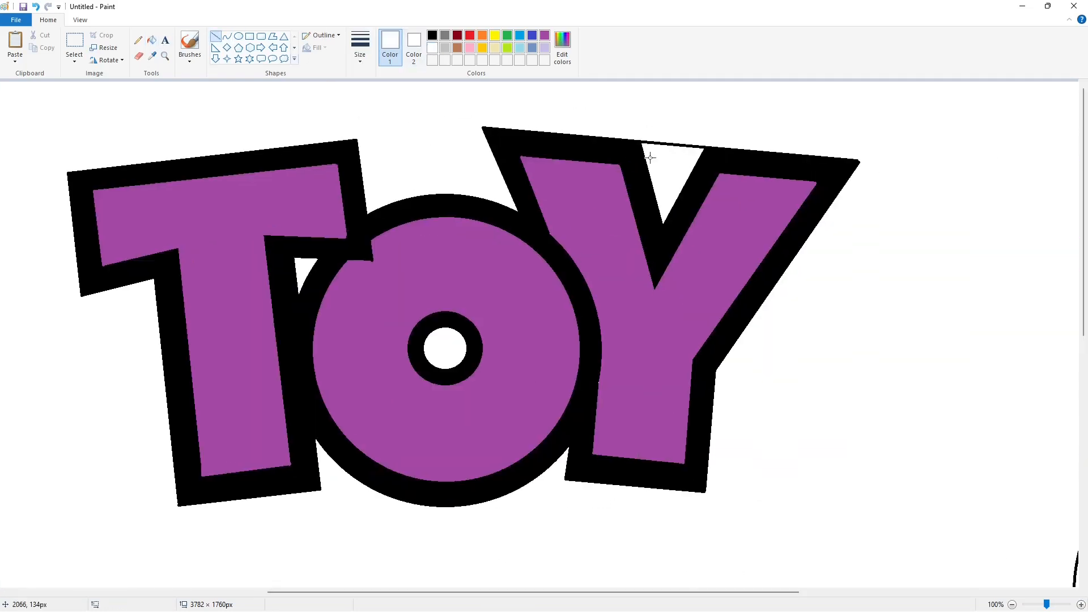
click(152, 40)
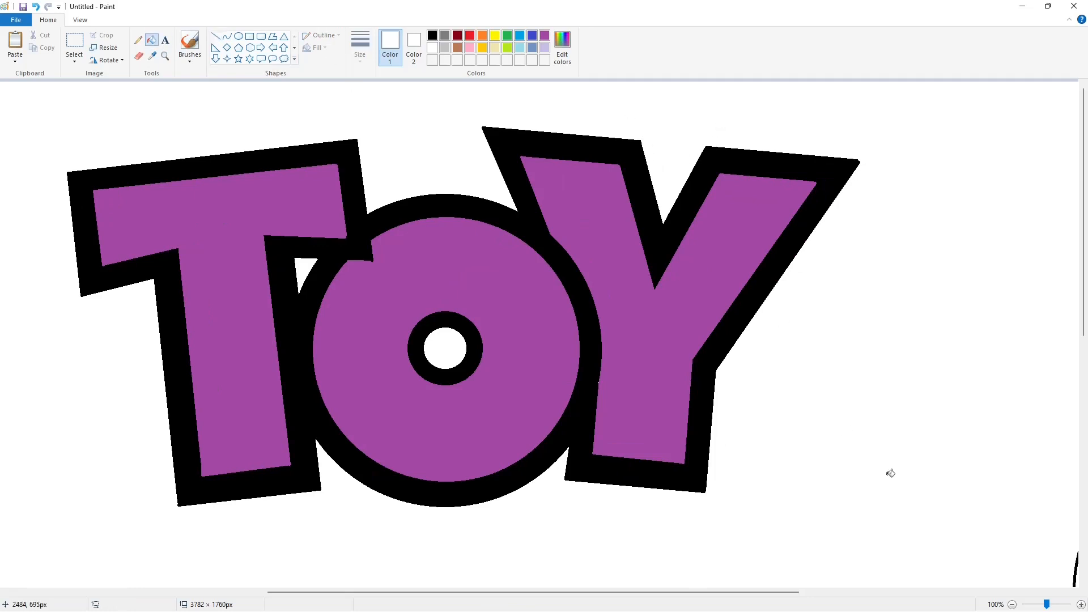
ctrl+scroll(763, 447, down, 1)
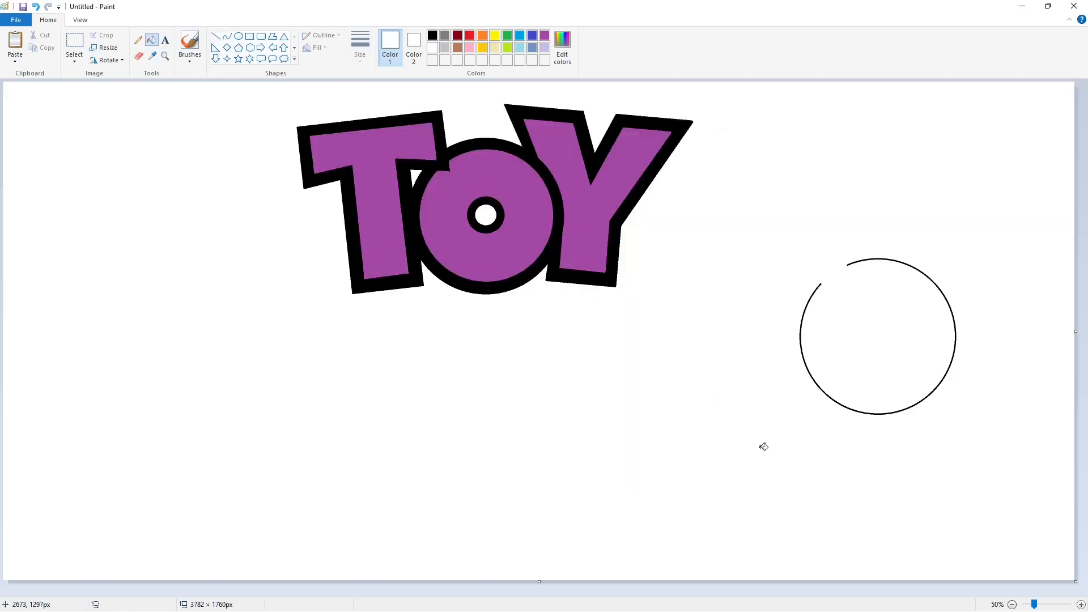
Remove the spare circle beside the letters by filling its line white.
click(878, 258)
click(74, 45)
drag(189, 87, 766, 384)
click(877, 405)
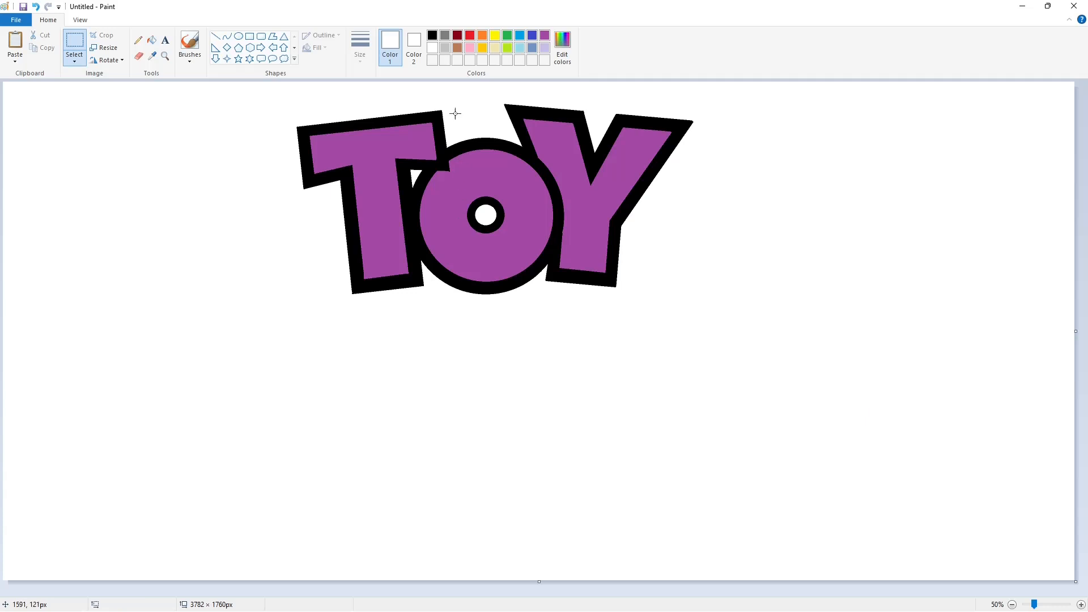
Recolor the black border around the letters indigo.
click(532, 36)
click(152, 40)
click(355, 200)
key(ctrl+z)
click(320, 191)
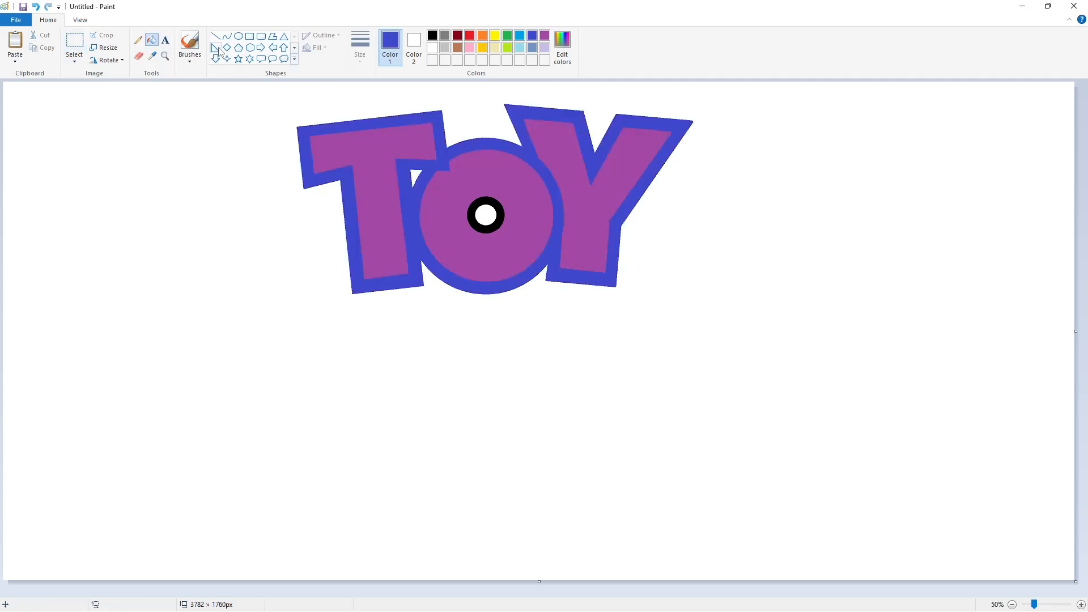
Draw a four-sided block overlapping the bottoms of the letters and fill it black.
click(216, 35)
click(433, 35)
mouse_move(324, 256)
mouse_down()
mouse_move(617, 299)
mouse_move(637, 268)
mouse_move(660, 368)
mouse_move(306, 394)
mouse_move(324, 256)
mouse_up()
click(152, 40)
click(385, 318)
click(414, 277)
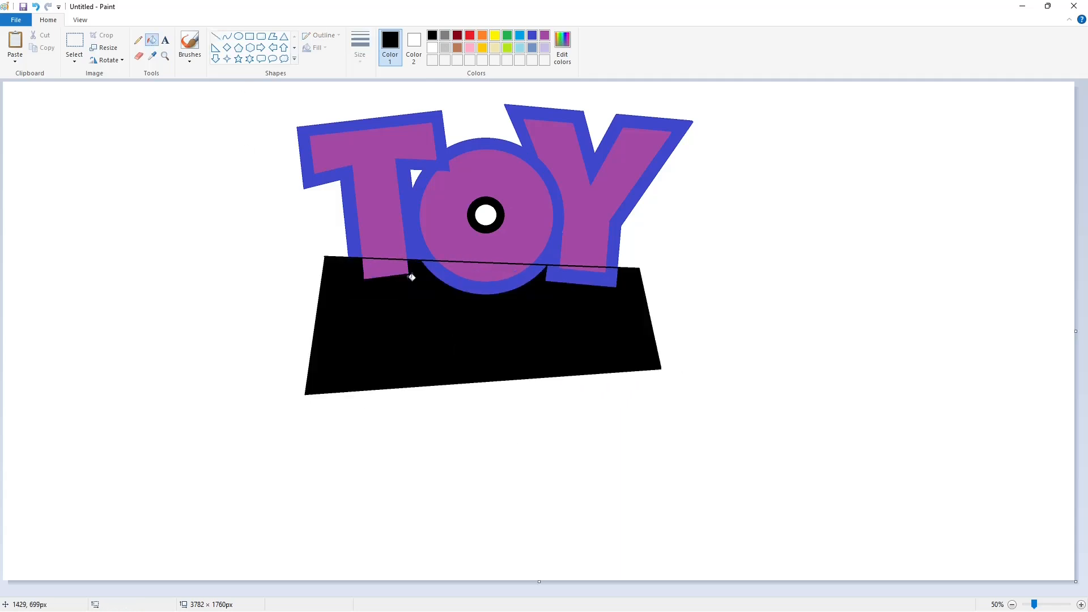
click(444, 278)
Recolor the black block below the letters lavender and pick brown as the drawing color.
click(545, 47)
click(445, 295)
click(457, 48)
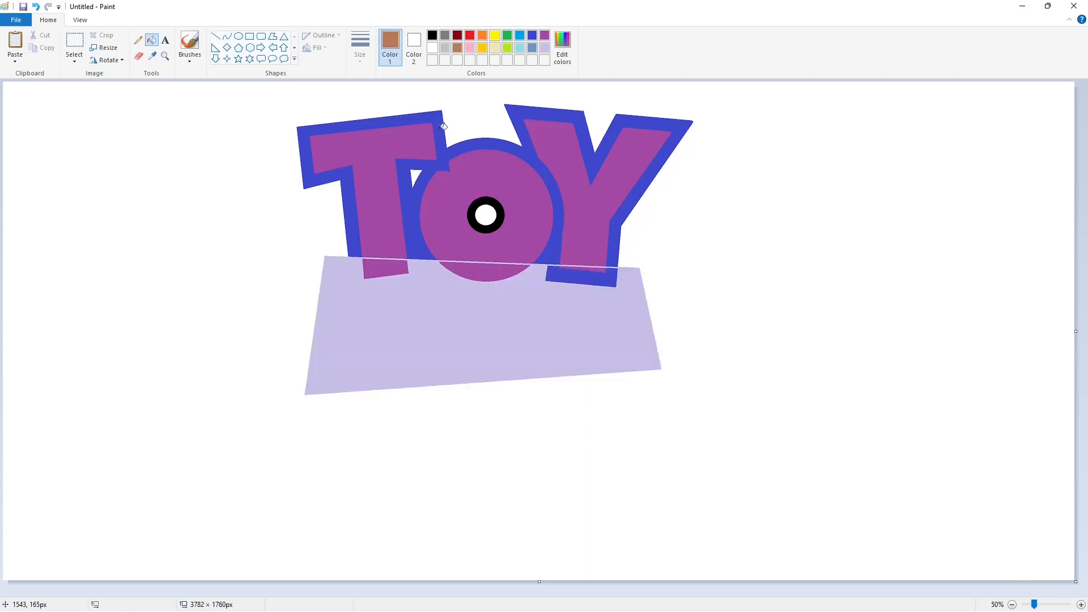
Paste the copied black-bordered TOY letters and align them over the existing letters, on top of the lavender block.
click(443, 125)
click(1081, 605)
key(ctrl+v)
drag(668, 321, 518, 313)
click(1067, 435)
scroll(1023, 503, down, 5)
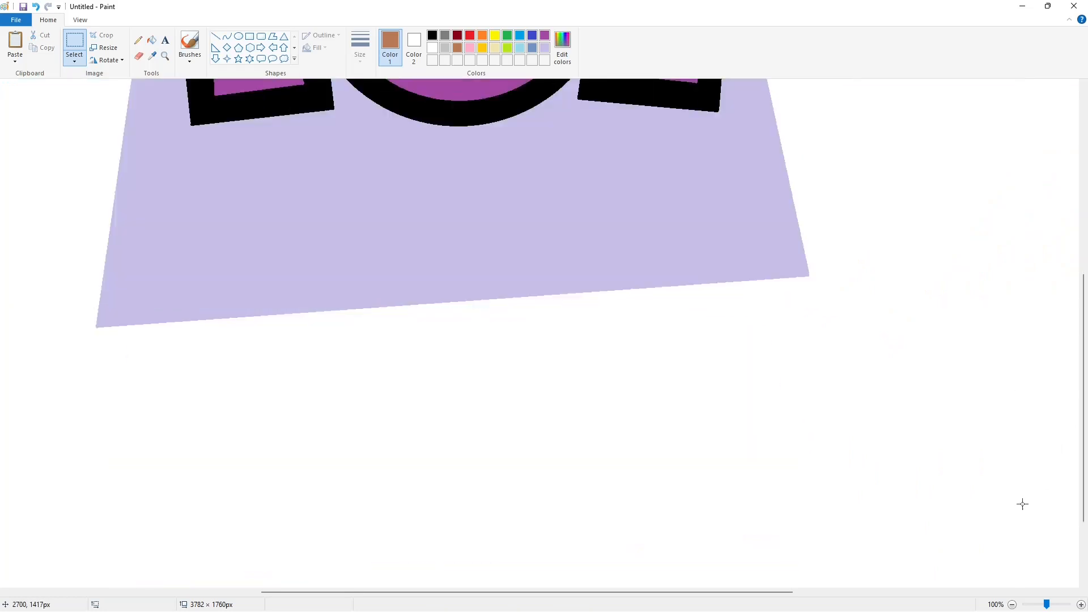
scroll(931, 477, down, 1)
Add the word STORY as black Peace Sans text below the TOY letters.
click(165, 40)
click(433, 36)
click(140, 453)
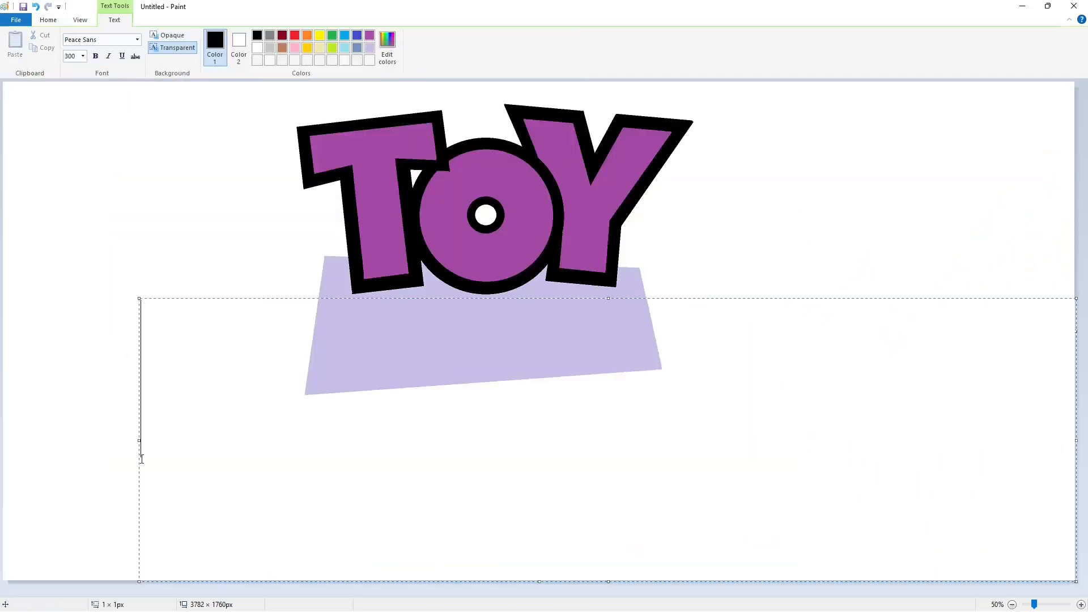
click(137, 39)
key(Return)
text(S T)
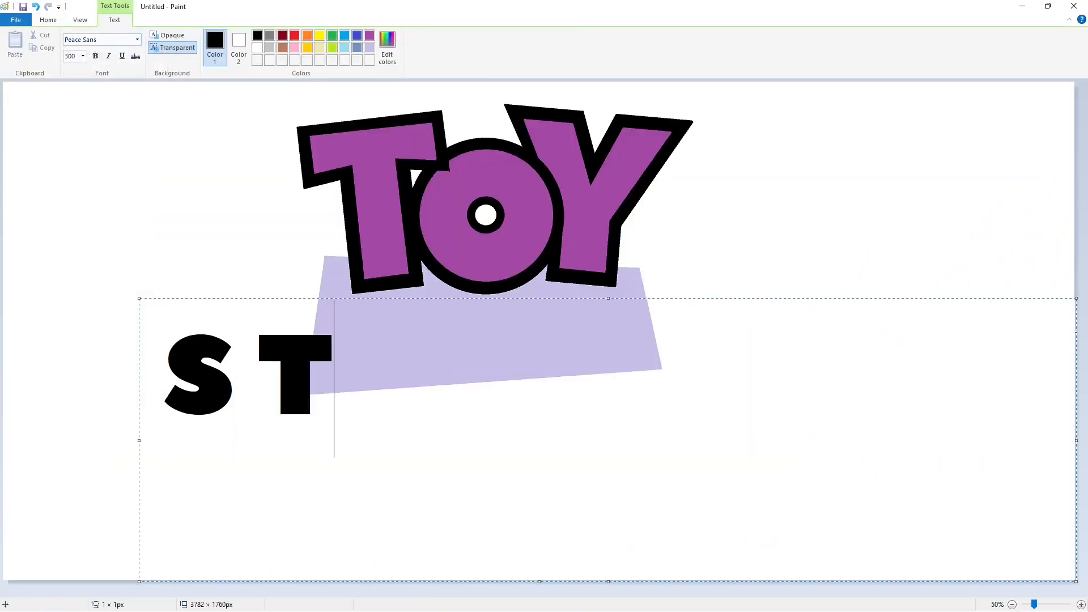
key(BackSpace)
key(BackSpace)
key(BackSpace)
text(STORY)
Set the STORY text size to 200 and move its text box onto the lavender block.
key(ctrl+a)
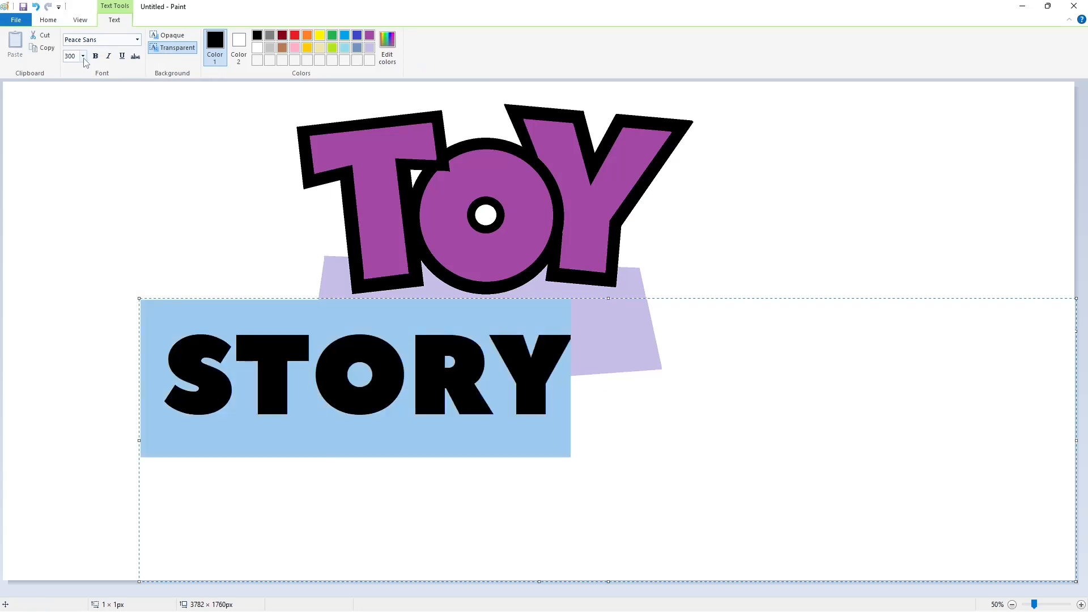
click(83, 56)
text(200)
key(Return)
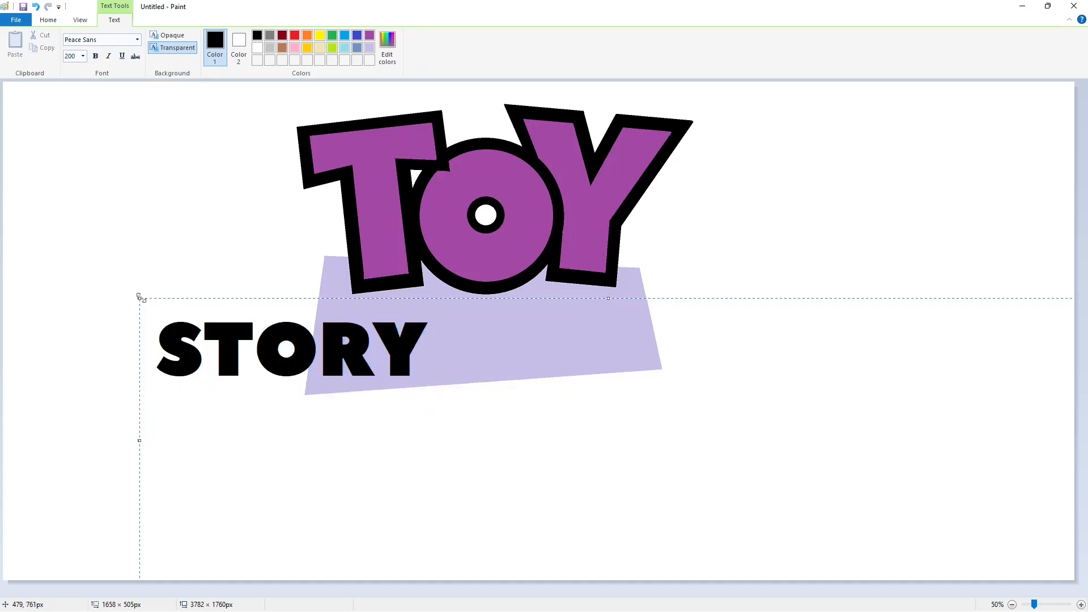
drag(139, 298, 334, 279)
Shift the STORY text box slightly up and left and set its font size to 205.
key(ctrl+a)
click(83, 57)
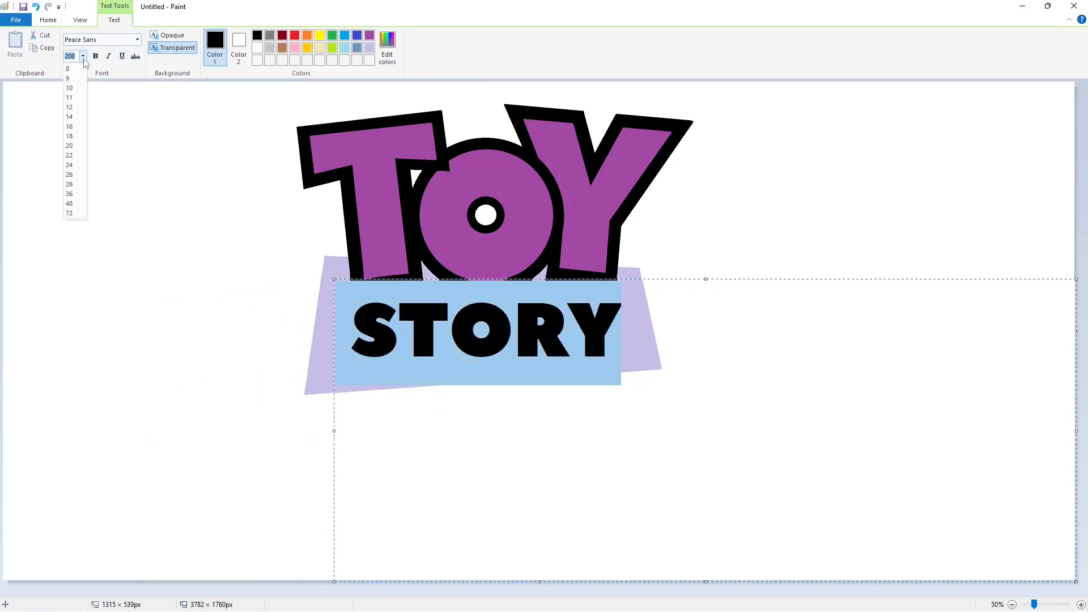
text(210)
key(Return)
drag(335, 279, 328, 275)
key(ctrl+a)
click(83, 56)
text(205)
key(Return)
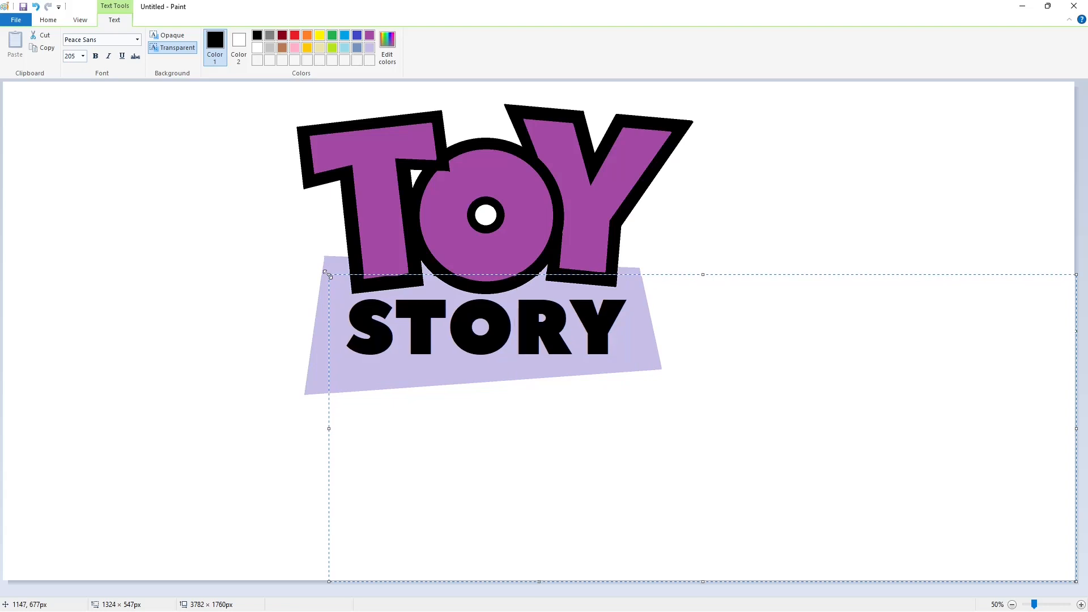
Recolor the STORY text yellow and place it on the canvas.
key(ctrl+a)
click(320, 35)
click(196, 258)
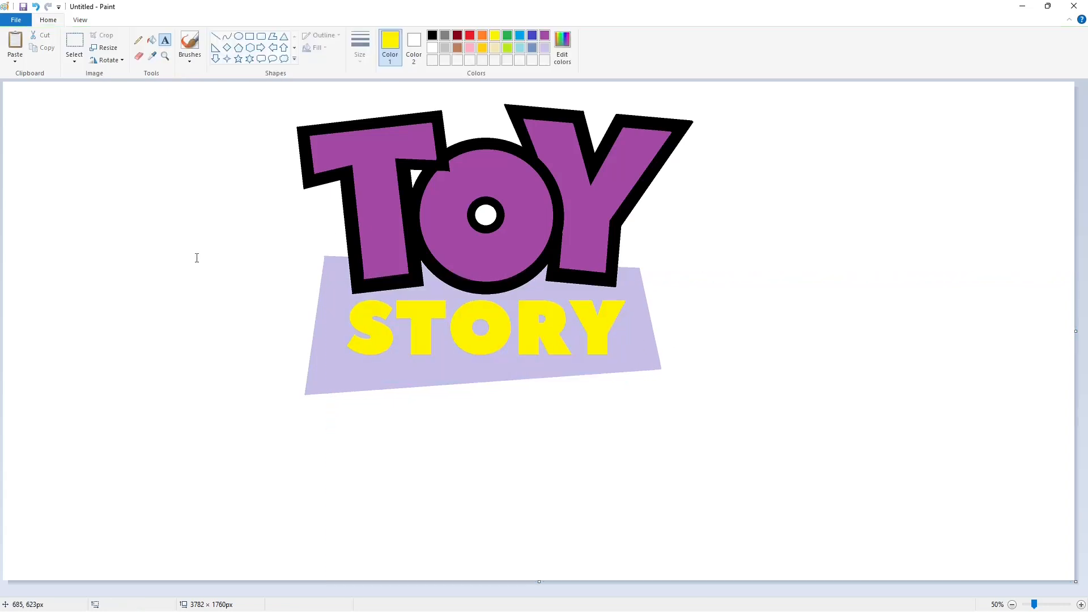
Draw the tilted outline of a large number 4 below STORY with black straight lines, including its inner triangle.
click(216, 35)
click(432, 35)
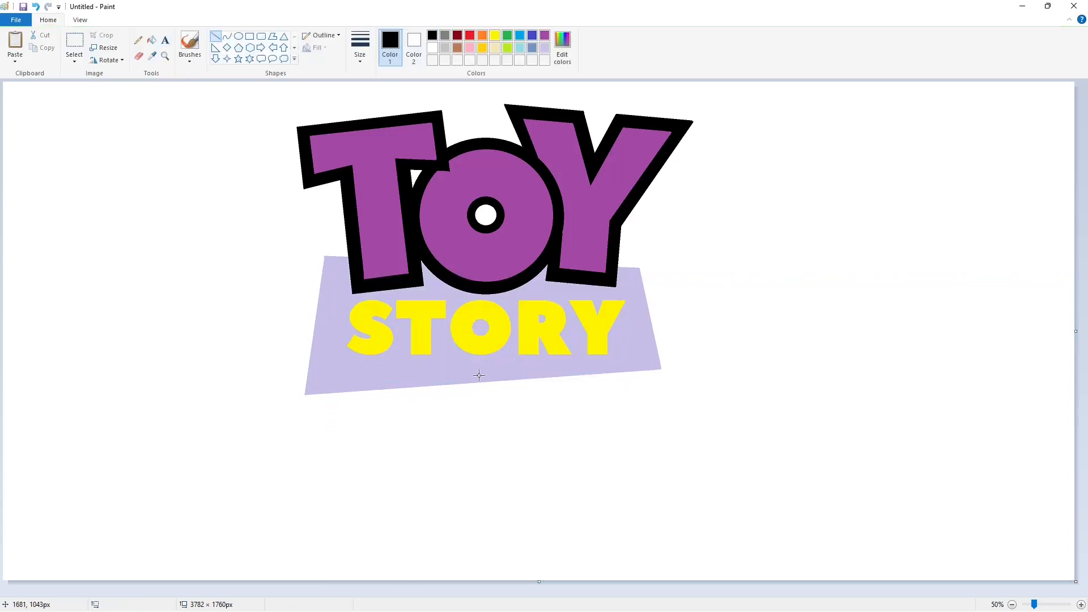
drag(482, 373, 405, 459)
mouse_move(482, 373)
mouse_down()
mouse_move(540, 380)
mouse_move(533, 473)
mouse_up()
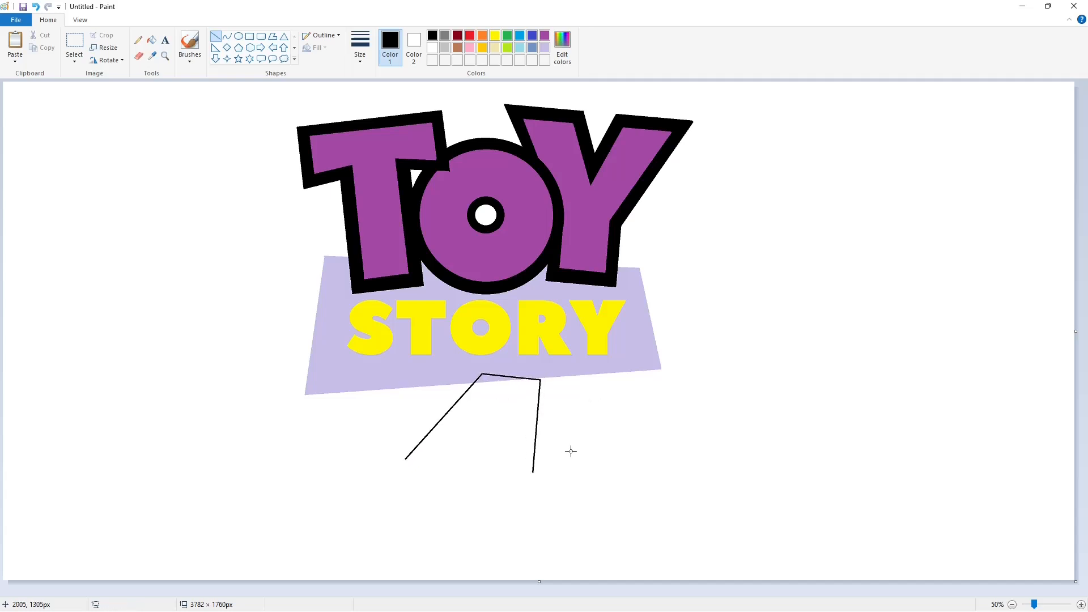
click(577, 475)
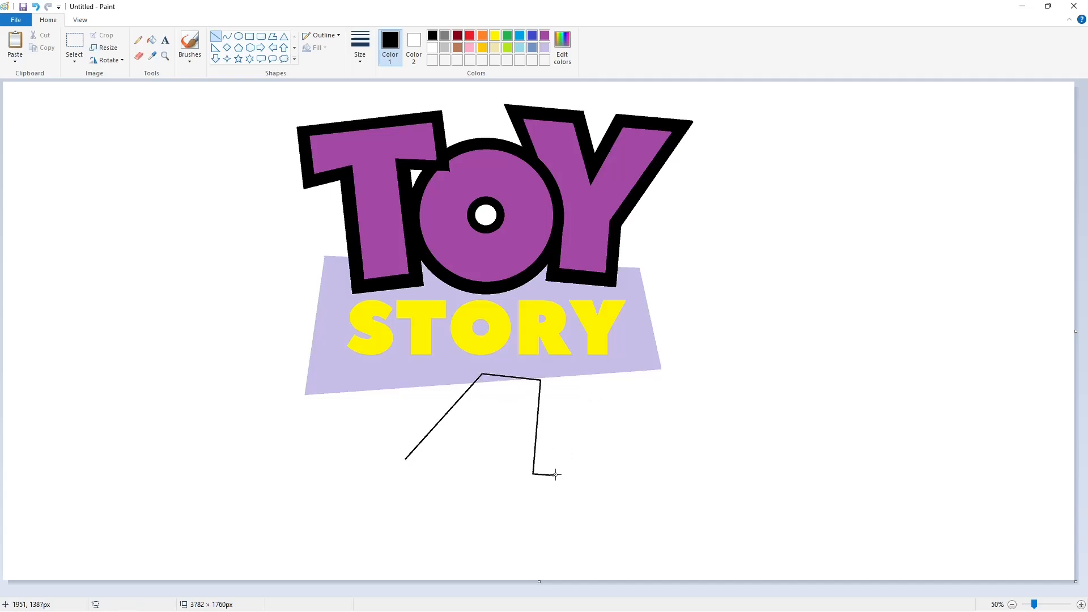
click(612, 494)
drag(551, 505, 402, 491)
click(438, 472)
drag(501, 402, 495, 469)
click(548, 475)
mouse_move(501, 402)
mouse_down()
mouse_move(488, 529)
mouse_move(530, 502)
mouse_up()
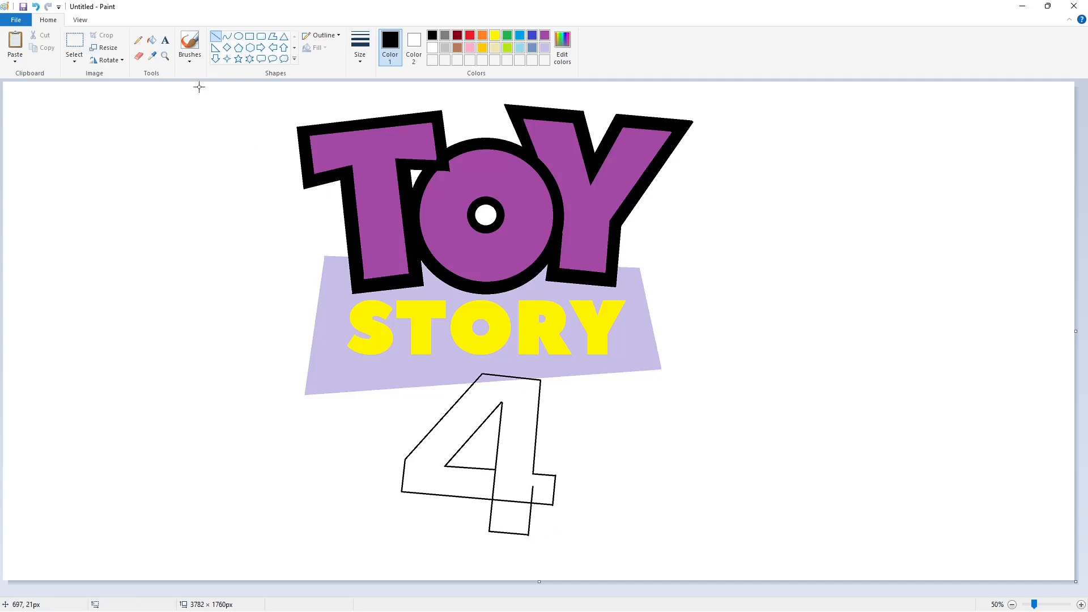
Fill all sections of the number 4 outline black, leaving its inner triangle unfilled.
click(151, 40)
click(472, 406)
click(504, 378)
click(509, 517)
Draw a closed black polygon around the number 4, offset slightly outward from its edges.
click(215, 36)
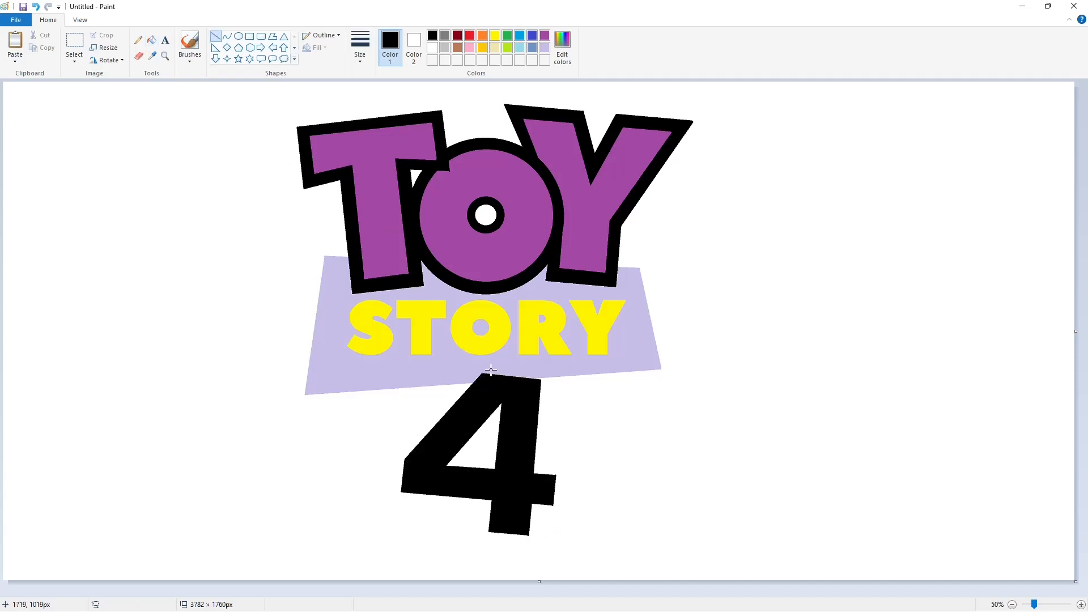
click(273, 37)
drag(475, 360, 557, 369)
click(547, 464)
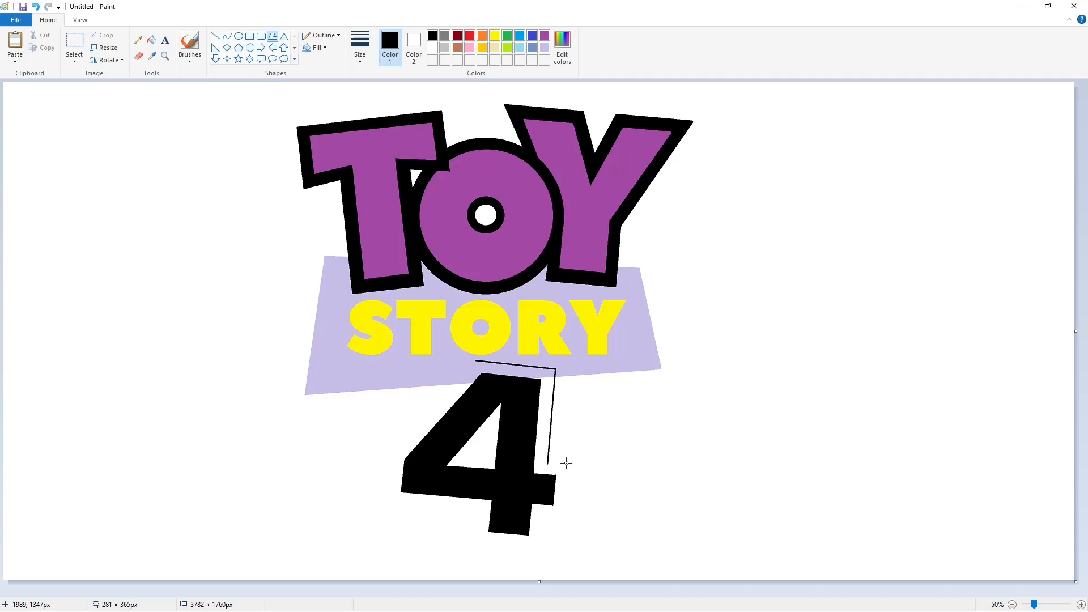
click(563, 518)
click(474, 542)
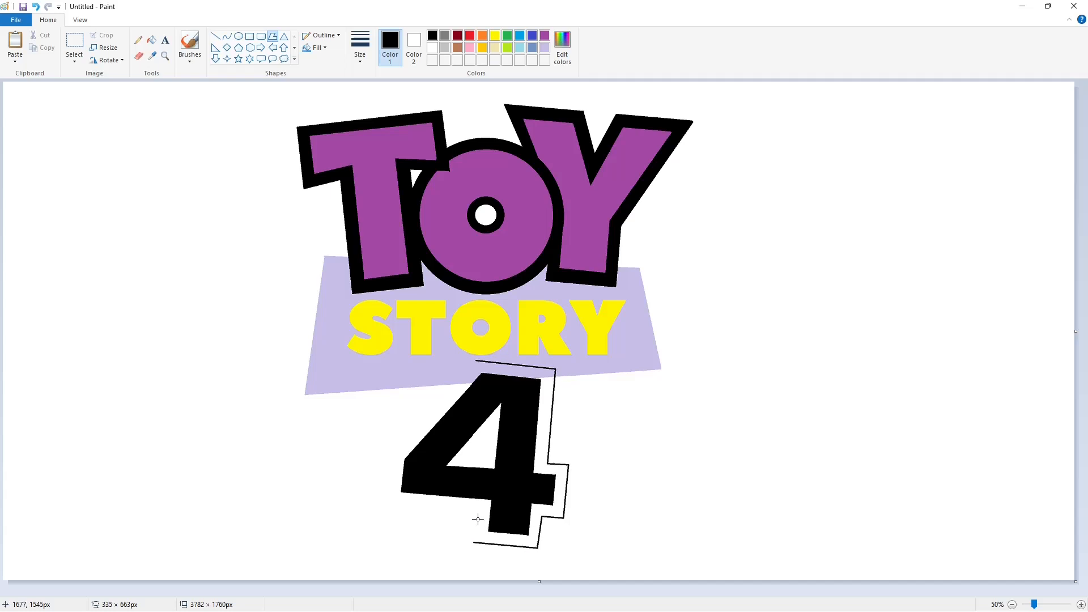
click(388, 501)
click(476, 361)
Fill the number 4 purple, and fill its surrounding border and inner triangle black.
click(544, 36)
click(152, 40)
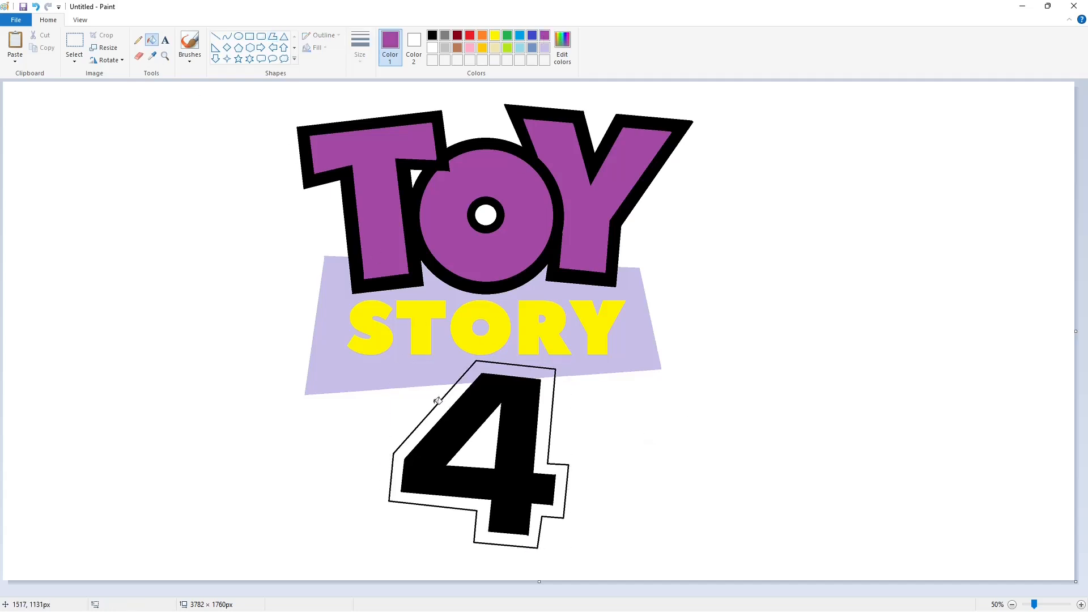
click(461, 421)
click(432, 35)
click(499, 369)
click(545, 405)
click(483, 445)
Clean up the outer edges of the 4's border with straight black and white lines.
click(1080, 605)
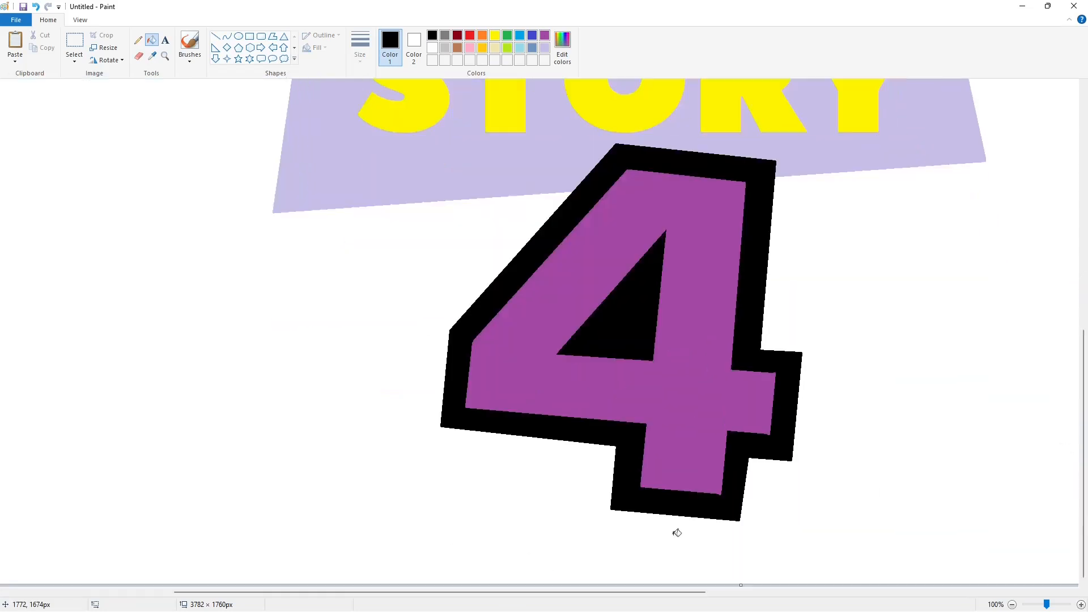
click(215, 36)
drag(439, 427, 625, 445)
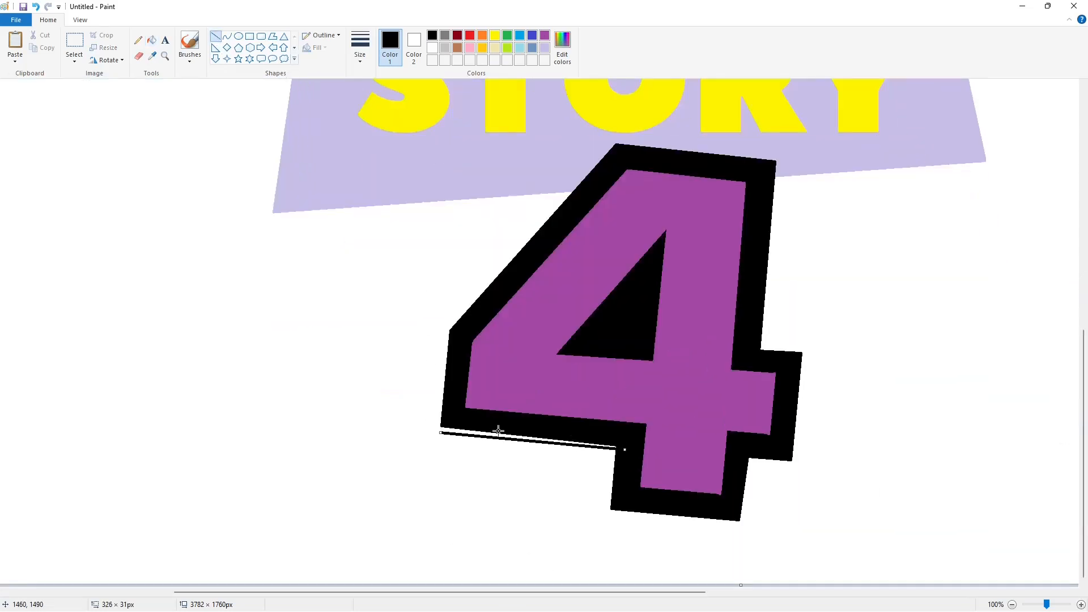
scroll(517, 548, right, 3)
drag(608, 521, 616, 450)
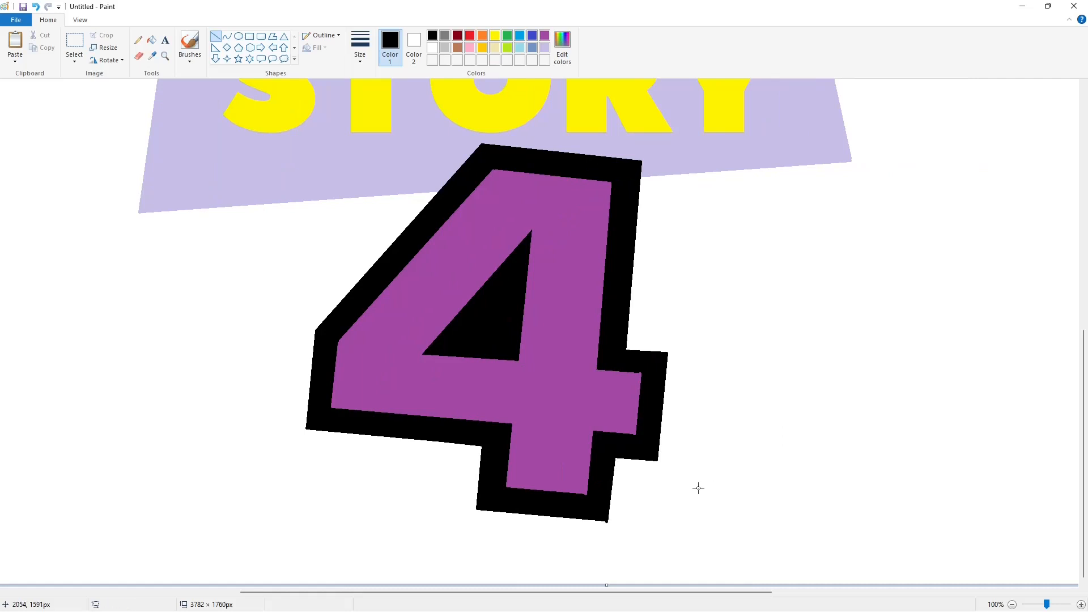
drag(608, 521, 616, 453)
click(432, 48)
drag(629, 348, 704, 355)
click(1012, 604)
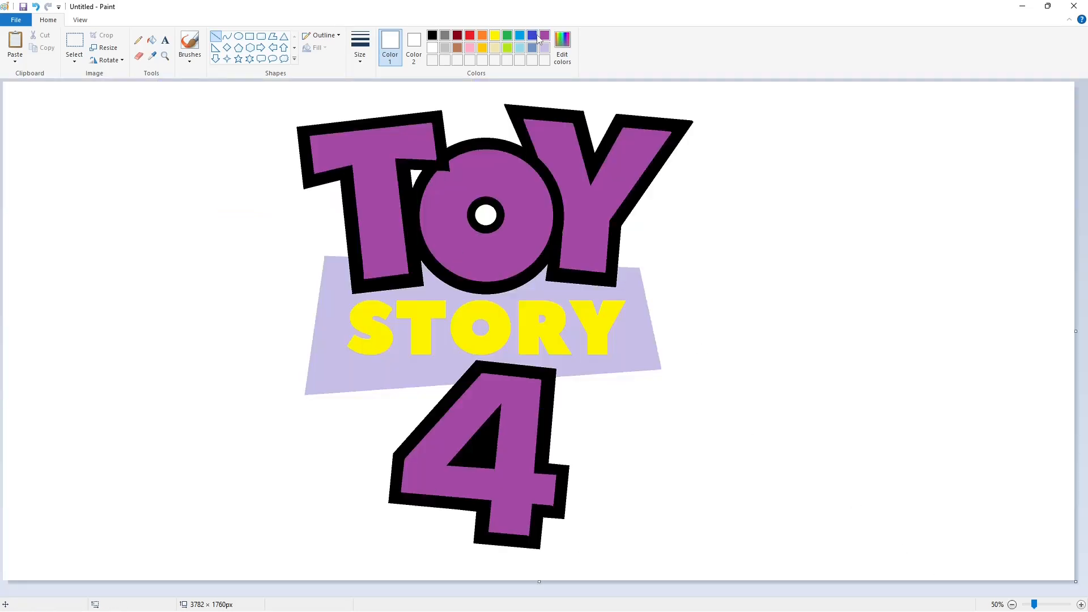
Recolor the 4's border indigo and fill its inner triangle light gray.
click(532, 36)
click(152, 39)
click(456, 391)
click(481, 447)
click(445, 48)
click(479, 442)
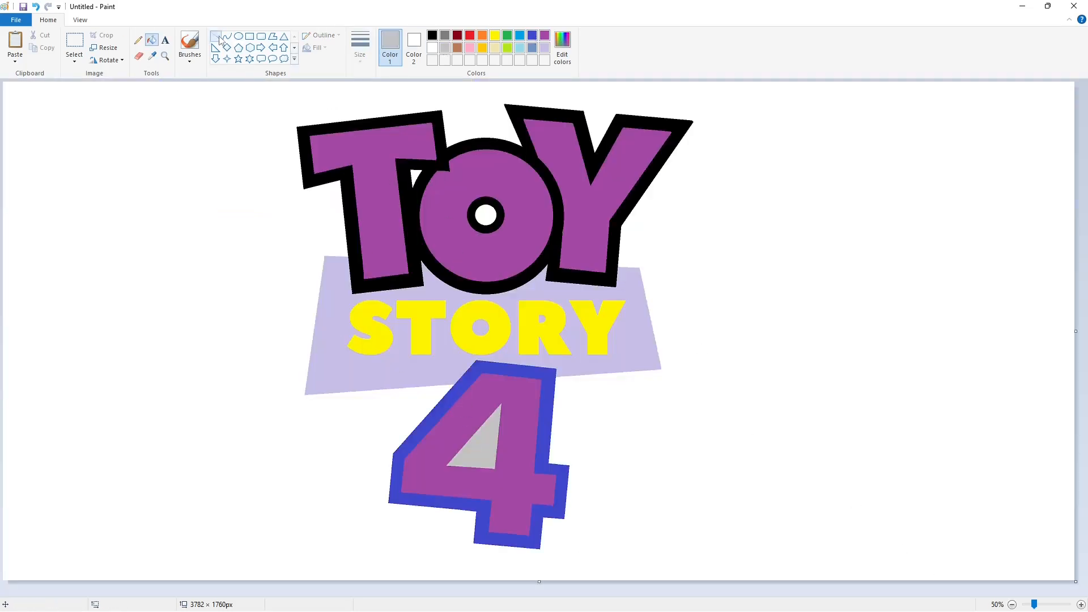
Draw a smaller black triangle inside the 4's gray opening and fill the band around it black.
click(218, 38)
click(359, 51)
click(382, 80)
click(432, 35)
click(272, 36)
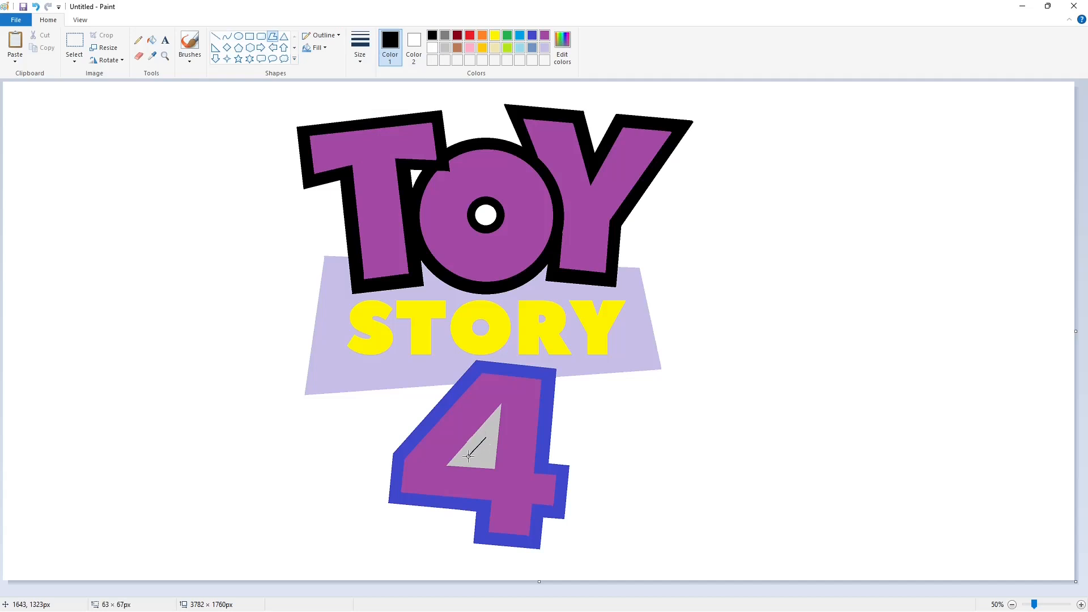
key(ctrl+z)
click(216, 36)
mouse_move(463, 461)
mouse_down()
mouse_move(492, 427)
mouse_move(487, 463)
mouse_move(491, 420)
mouse_up()
click(510, 451)
click(595, 426)
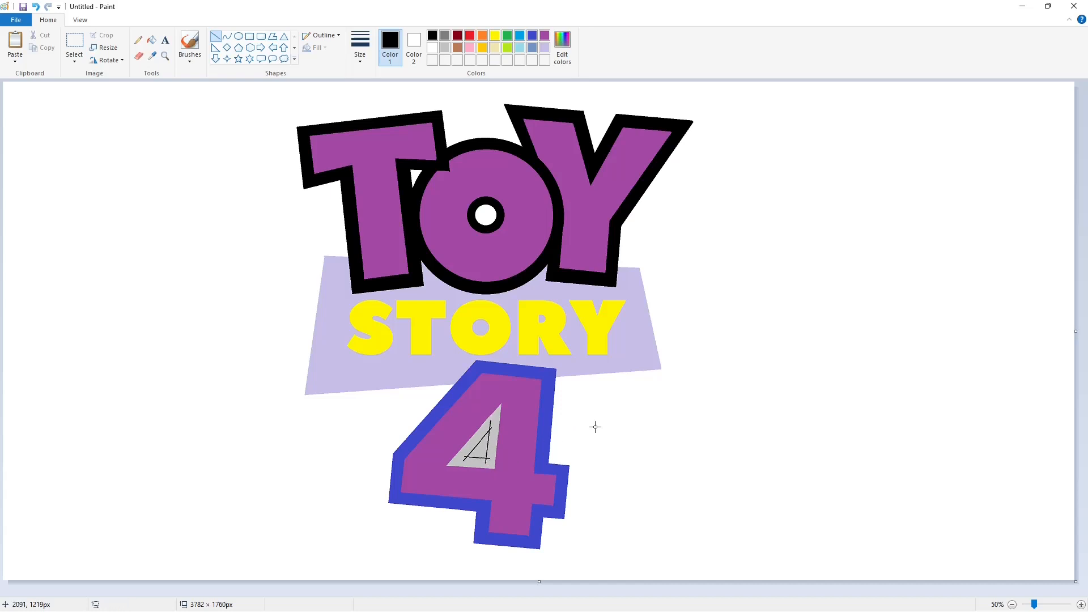
click(151, 40)
click(494, 416)
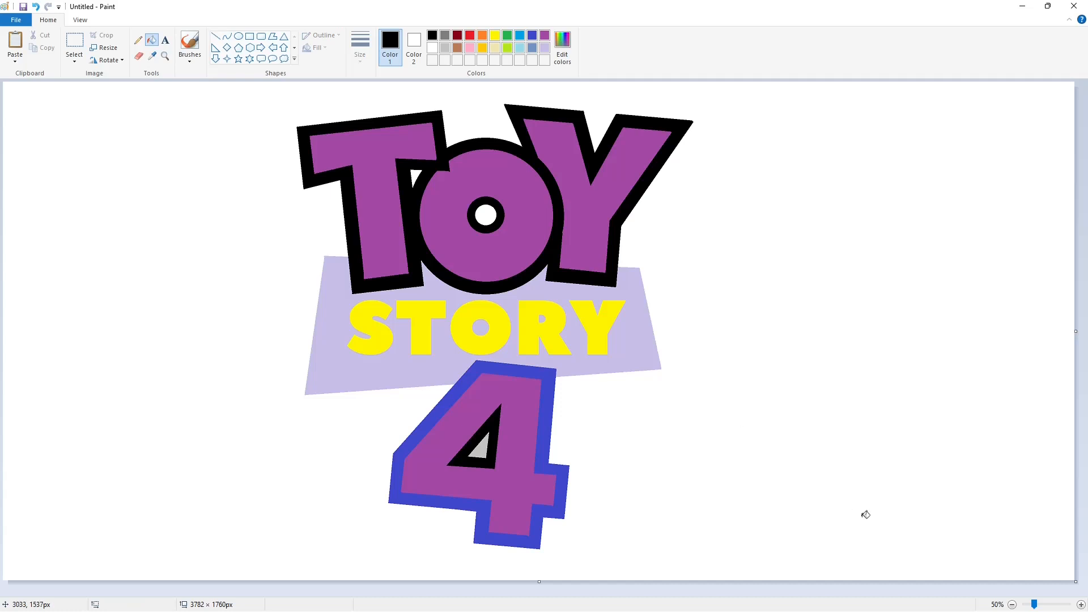
Mix a custom blue (red 7, green 95, blue 224) and fill the TOY letters' border and the O's inner ring with it.
click(518, 37)
click(564, 51)
click(607, 239)
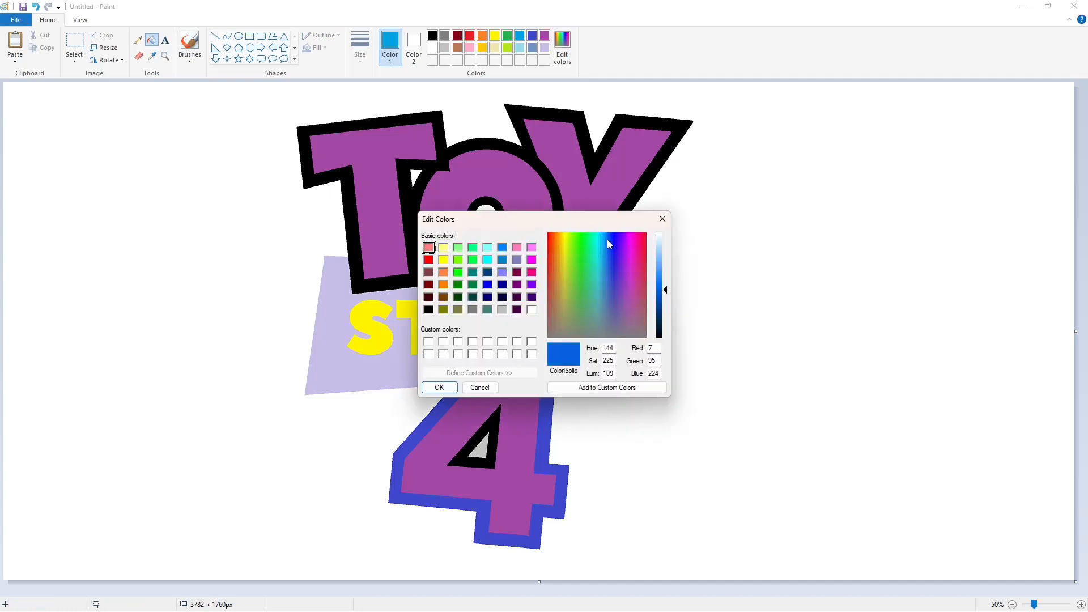
click(437, 387)
click(416, 192)
click(502, 212)
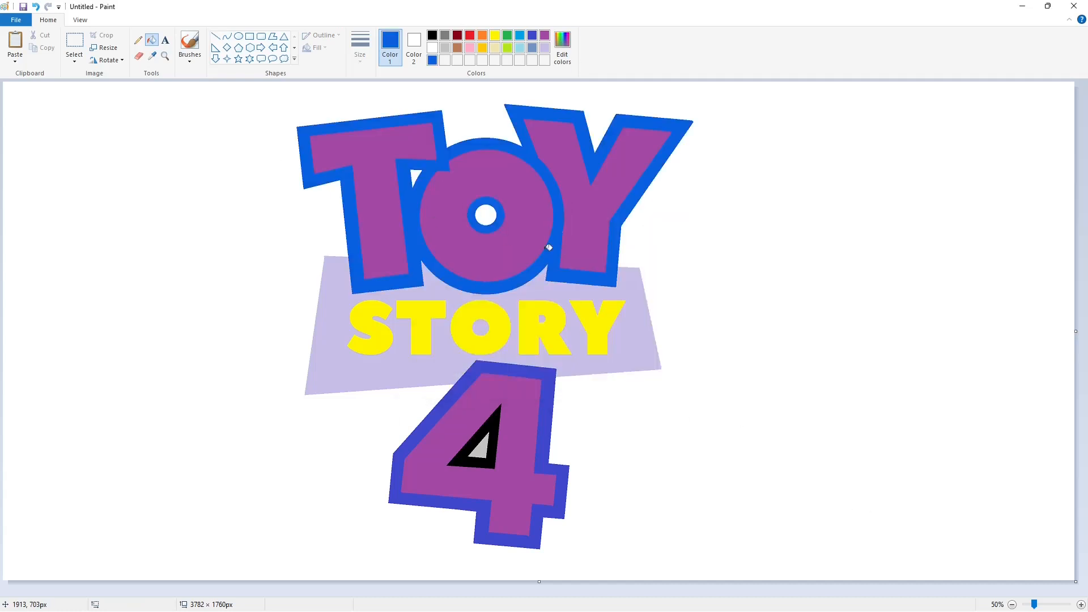
Mix a slightly darker custom blue and fill the 4's outer border and inner triangular band with it.
click(563, 44)
click(448, 389)
click(497, 452)
Fill the 4's inner triangle white and the lavender block behind STORY red.
click(432, 48)
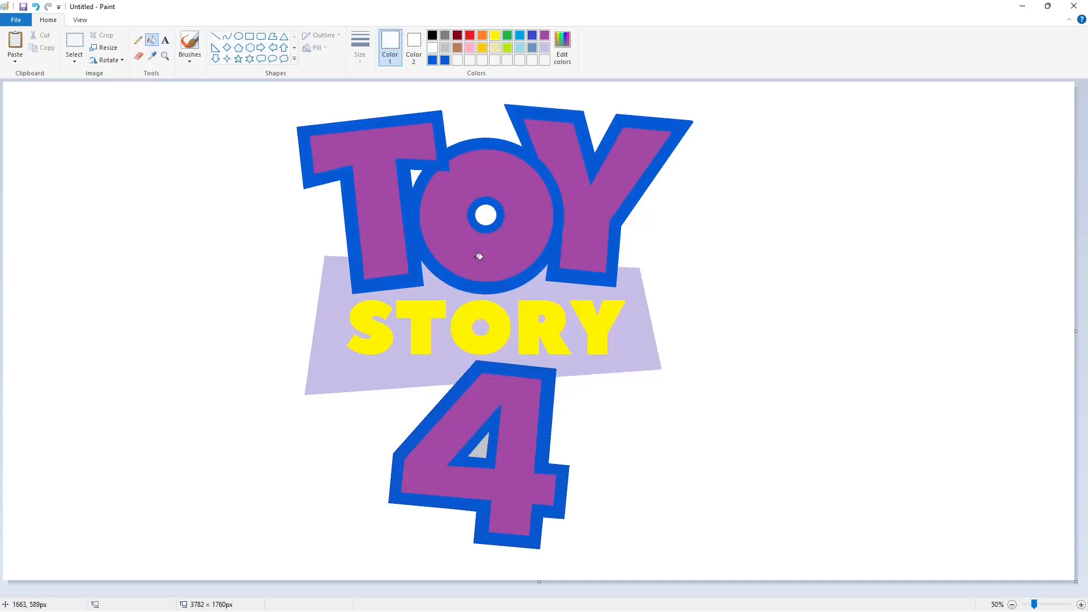
click(482, 446)
click(471, 36)
click(625, 327)
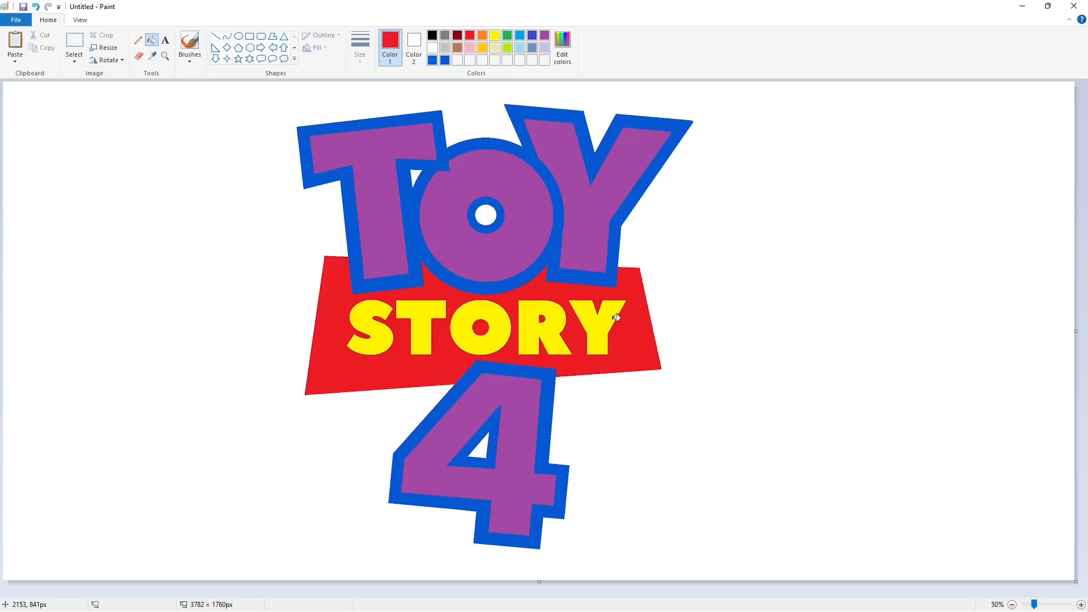
Fill the T, O and Y letters and the number 4 yellow.
click(494, 37)
click(379, 244)
click(450, 234)
click(583, 234)
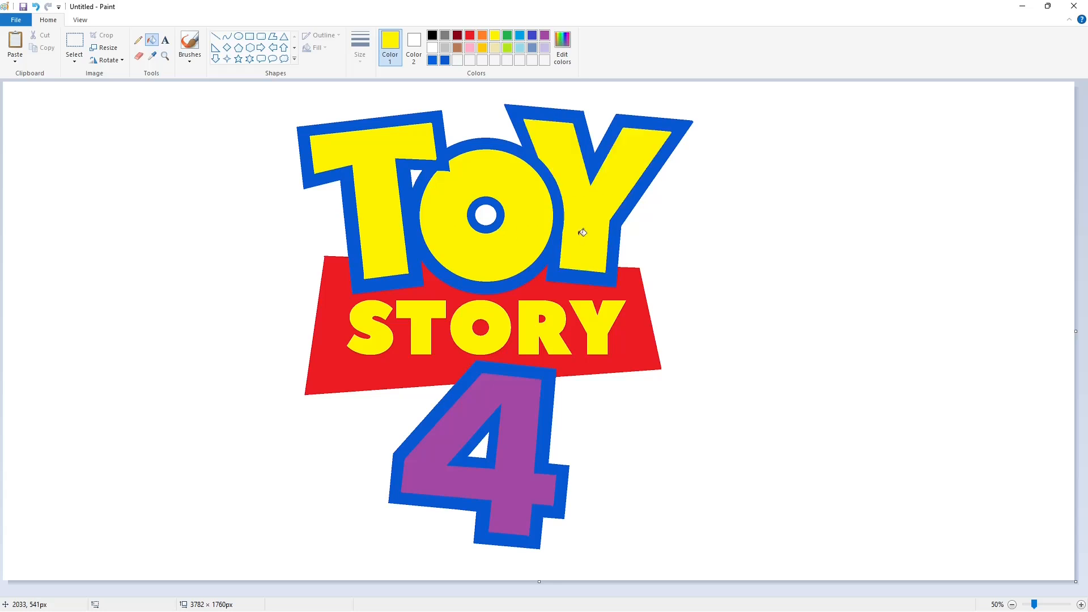
click(531, 405)
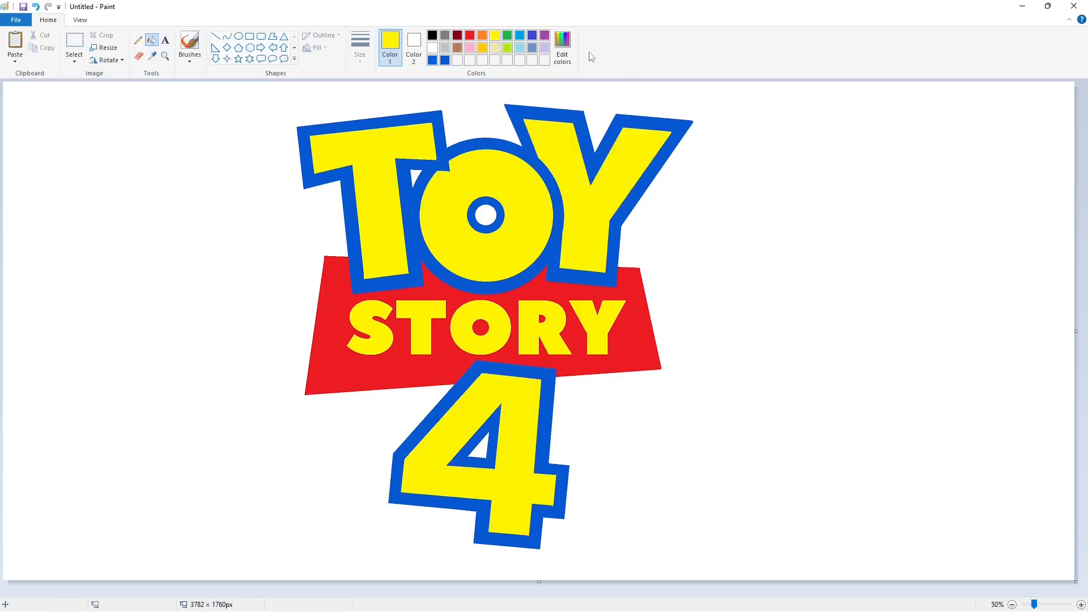